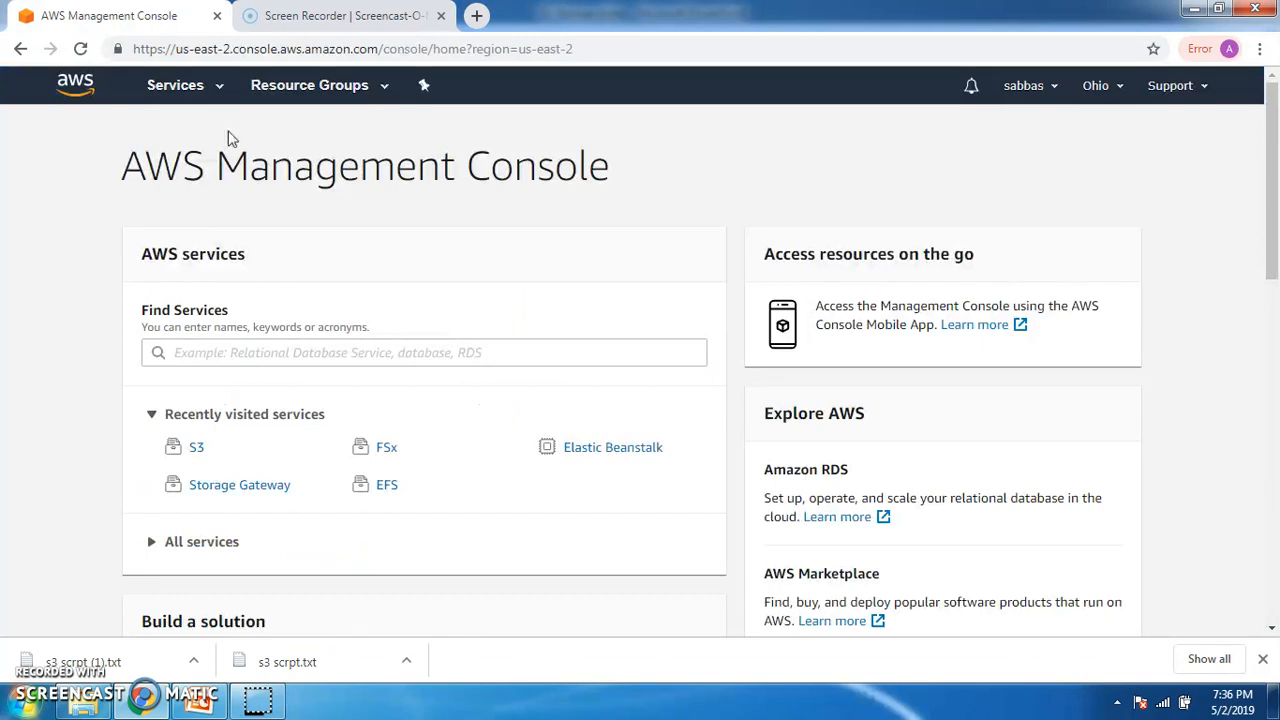
- Start a new S3 bucket named startbucket12345 in the US East (Ohio) region and proceed to its configuration options
{"action": "left_click", "coordinate": [203, 452]}
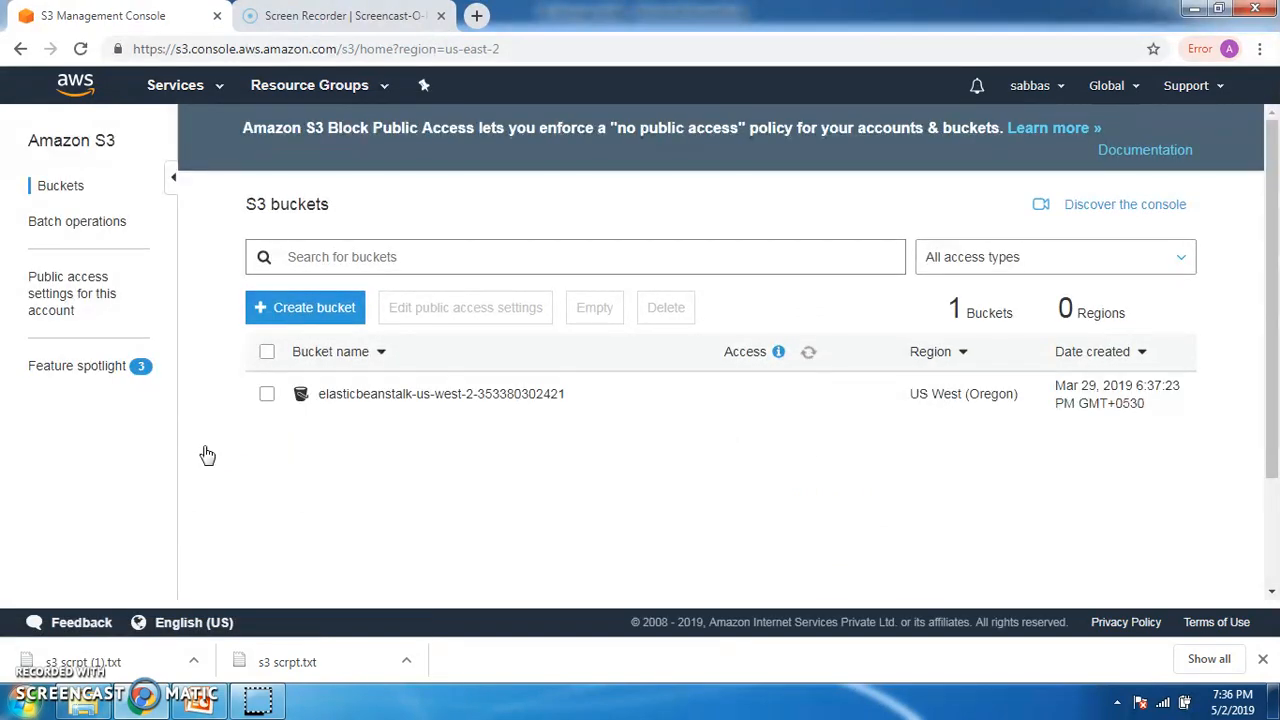
{"action": "left_click", "coordinate": [314, 309]}
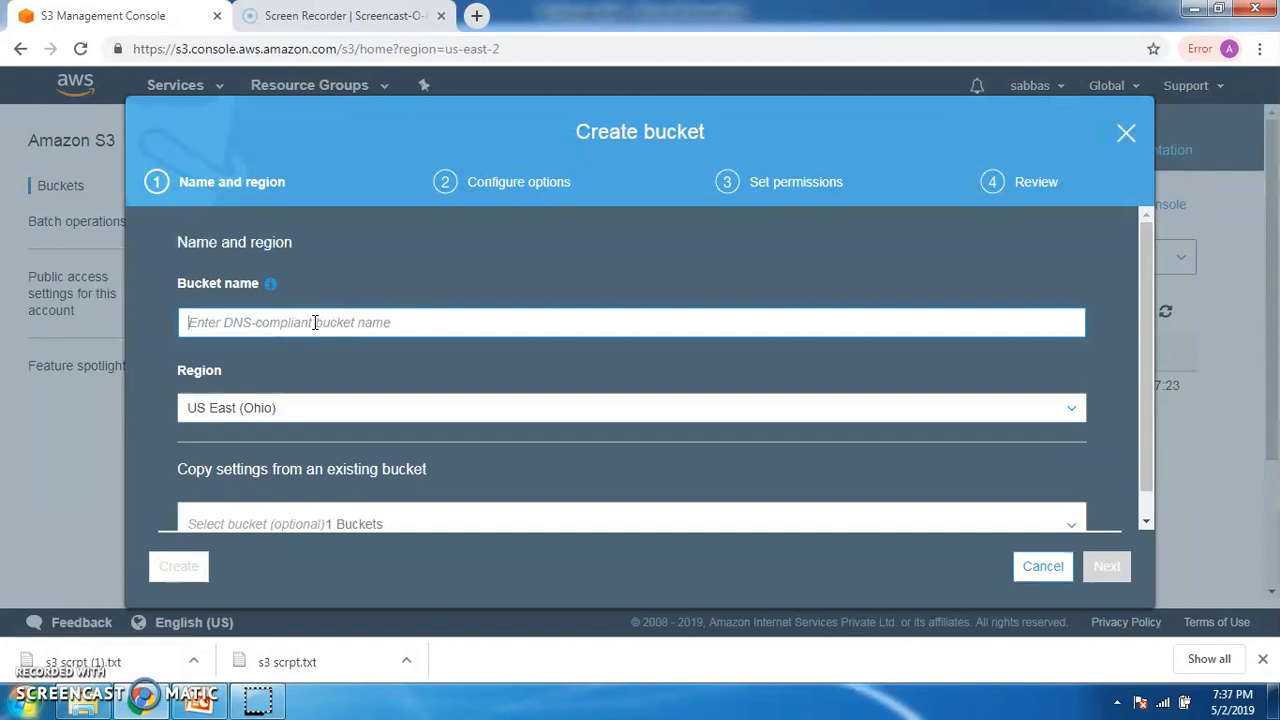
{"action": "type", "text": "6"}
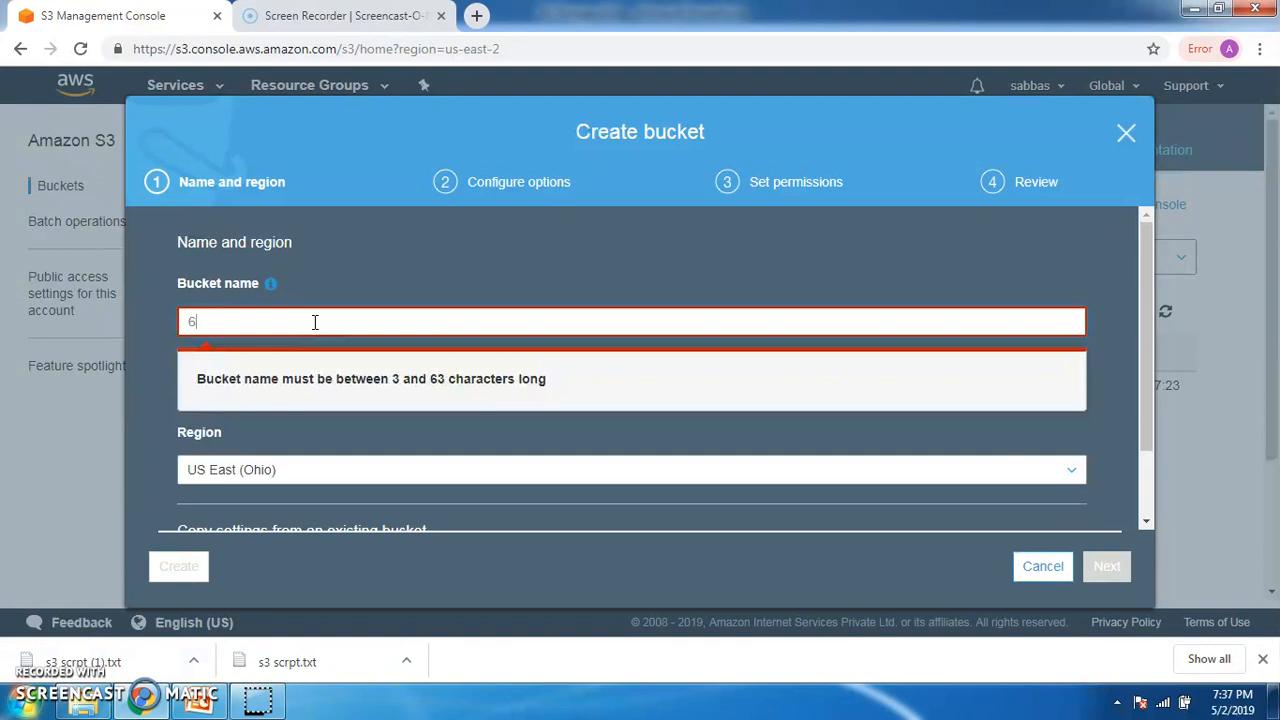
{"action": "key", "text": "BackSpace"}
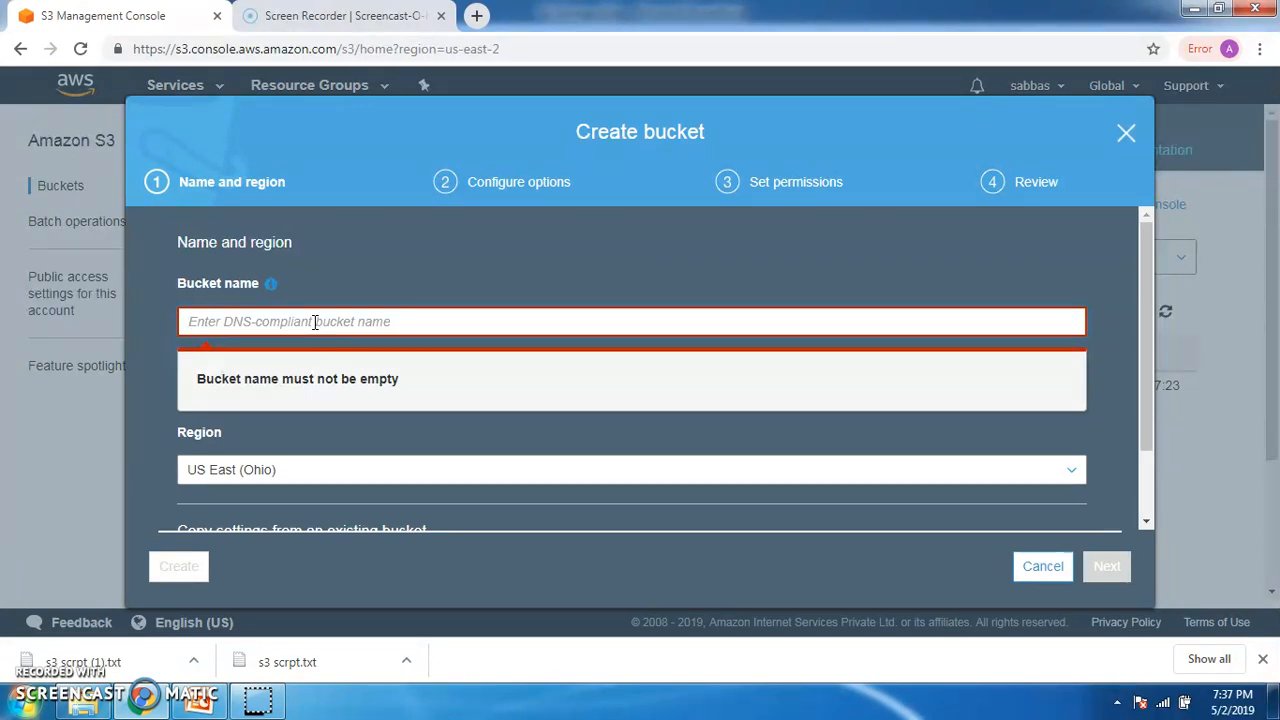
{"action": "type", "text": "star"}
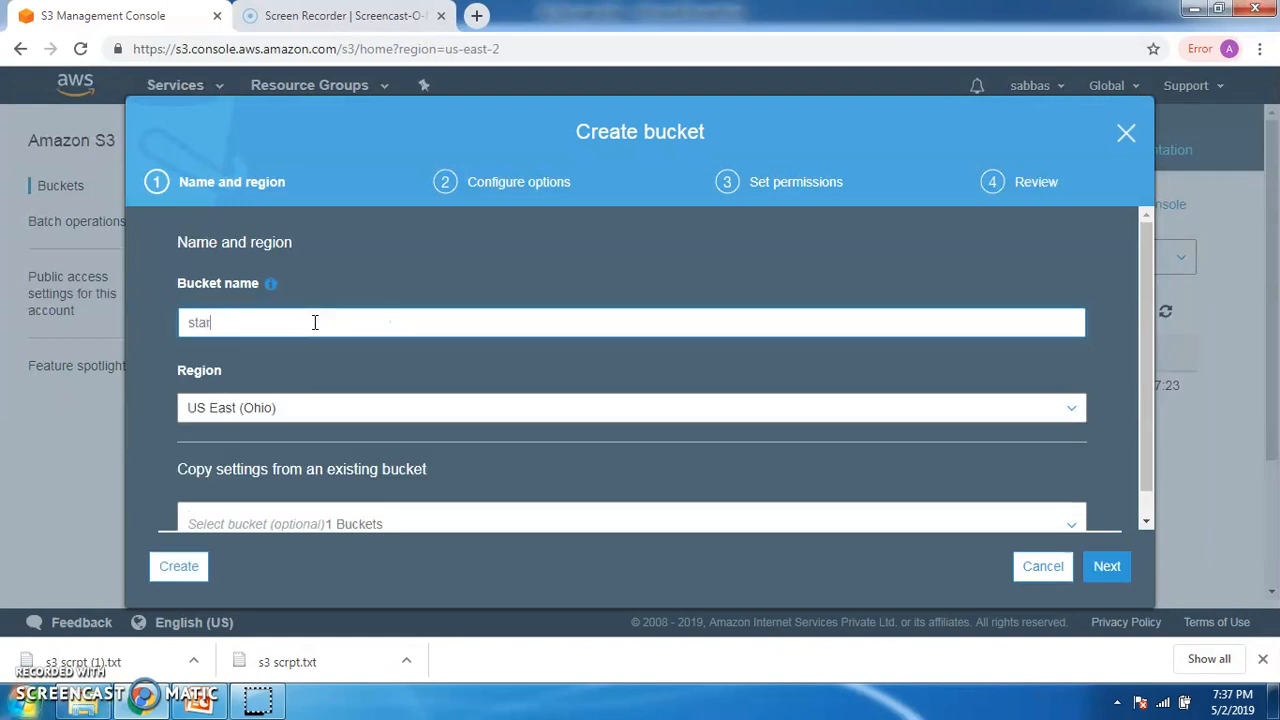
{"action": "type", "text": "tbucket12345"}
{"action": "left_click", "coordinate": [643, 423]}
{"action": "left_click", "coordinate": [645, 421]}
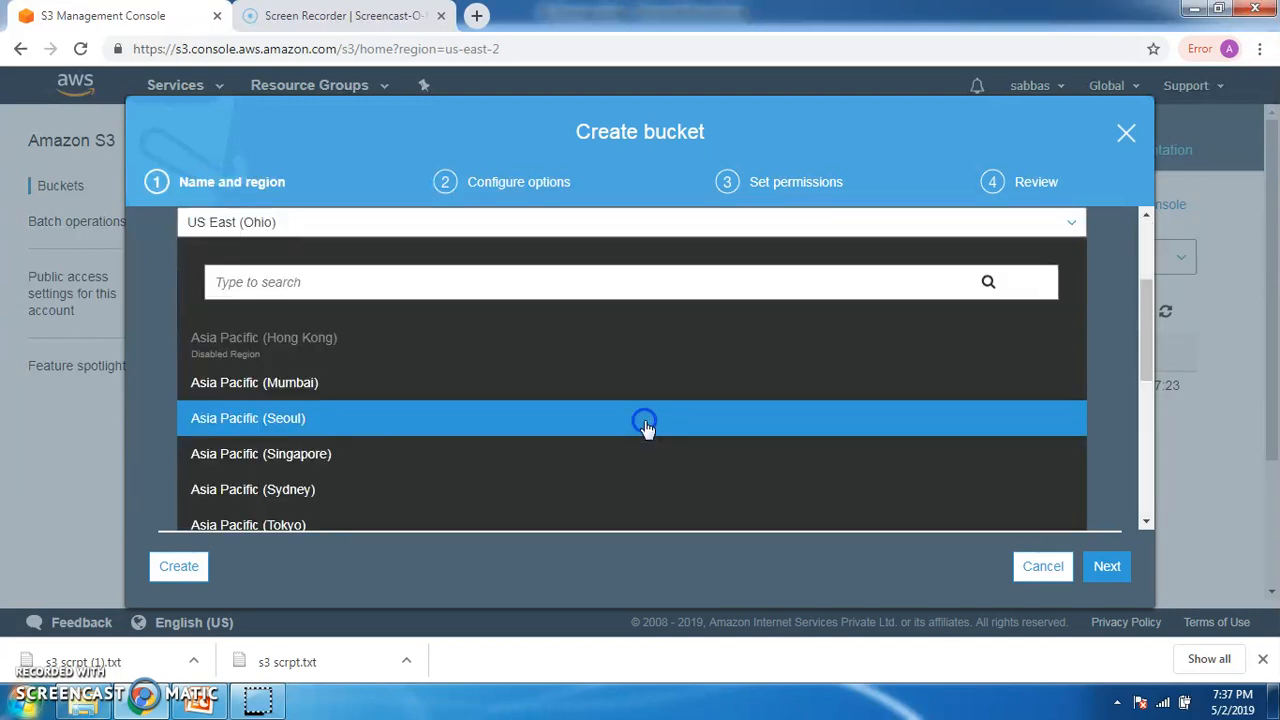
{"action": "left_click", "coordinate": [1105, 276]}
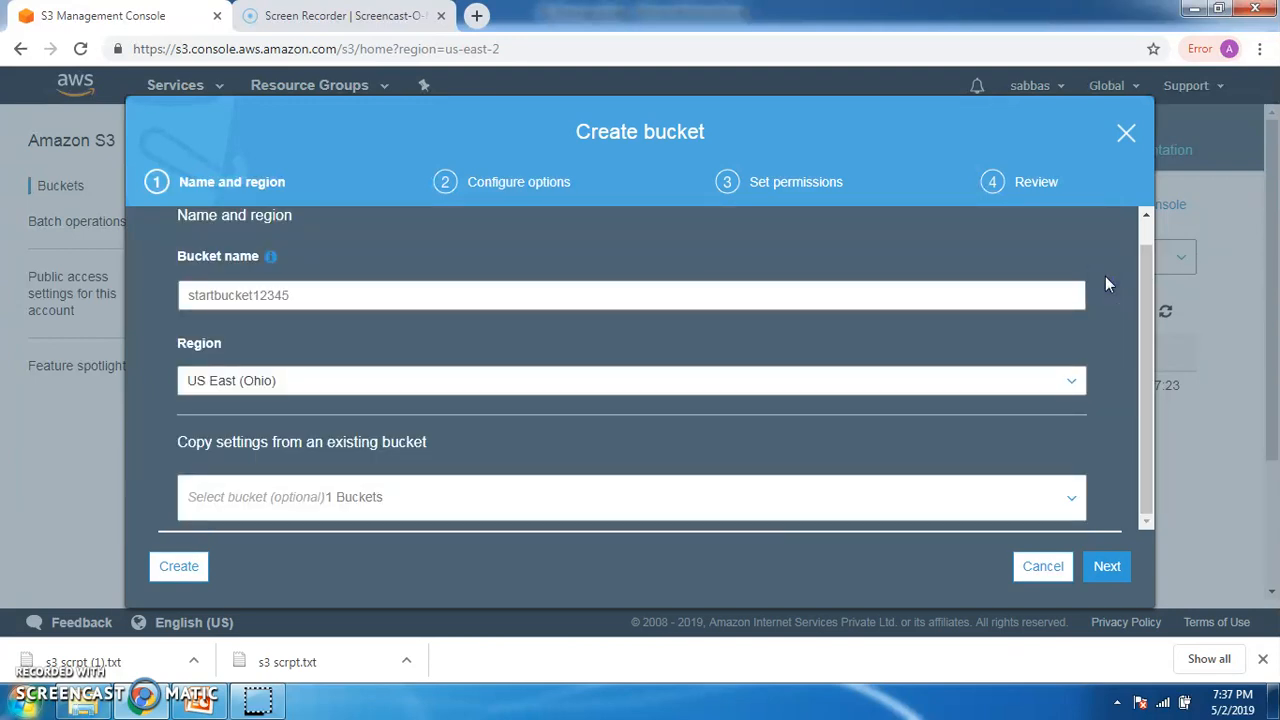
{"action": "left_click", "coordinate": [1100, 570]}
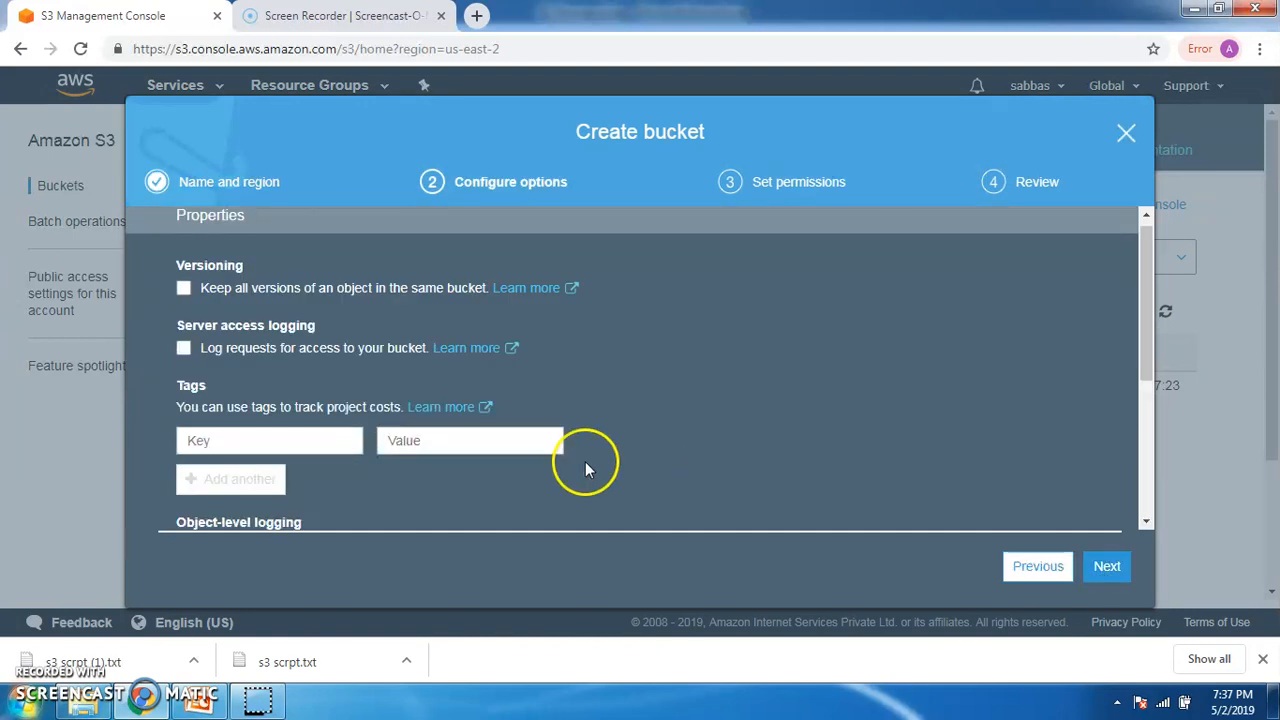
- Enable versioning so that all versions of an object are kept in the new bucket
{"action": "left_click", "coordinate": [184, 290]}
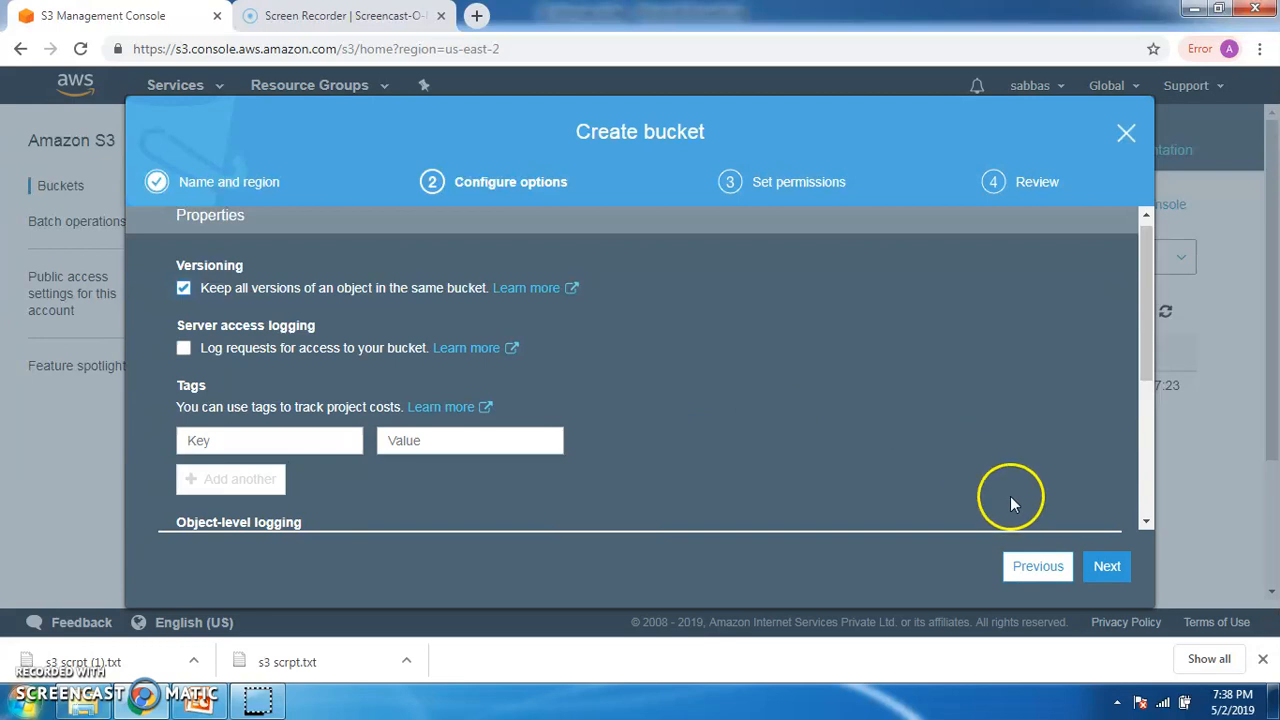
{"action": "left_click", "coordinate": [1107, 563]}
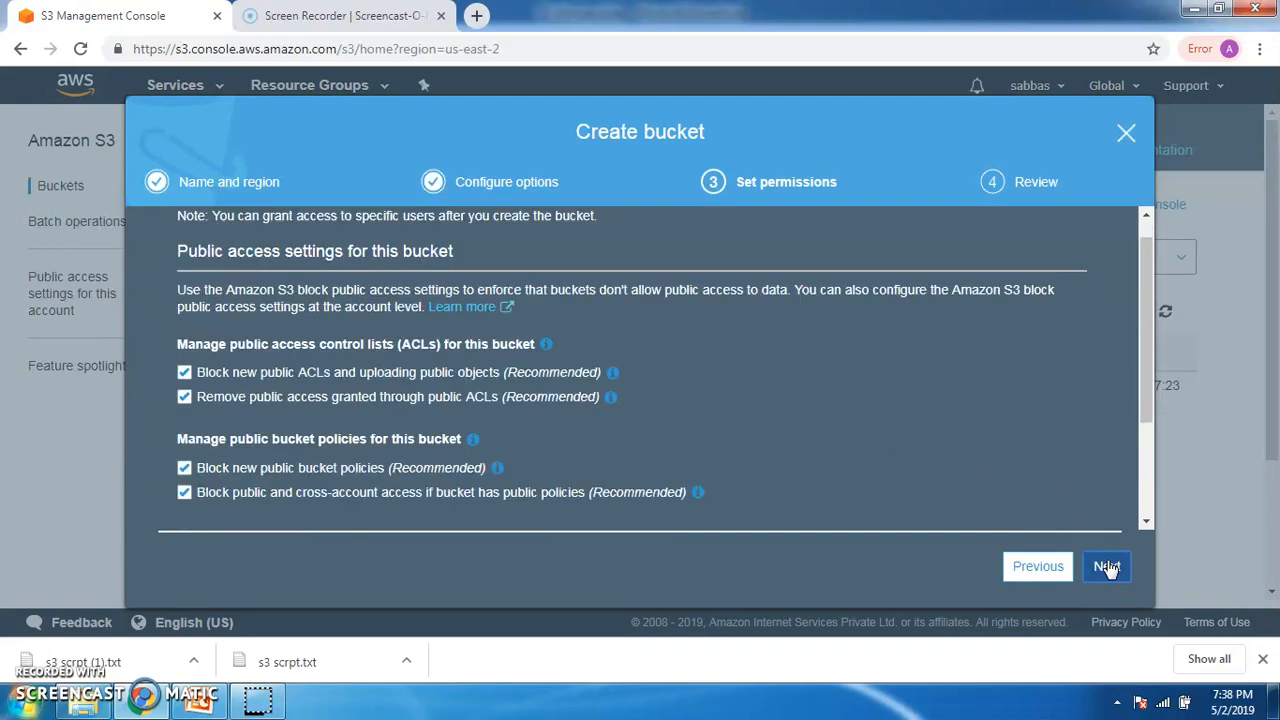
- Turn off all four public access blocks for ACLs and bucket policies, and create the bucket
{"action": "left_click", "coordinate": [184, 378]}
{"action": "left_click", "coordinate": [184, 396]}
{"action": "left_click", "coordinate": [184, 466]}
{"action": "left_click", "coordinate": [184, 492]}
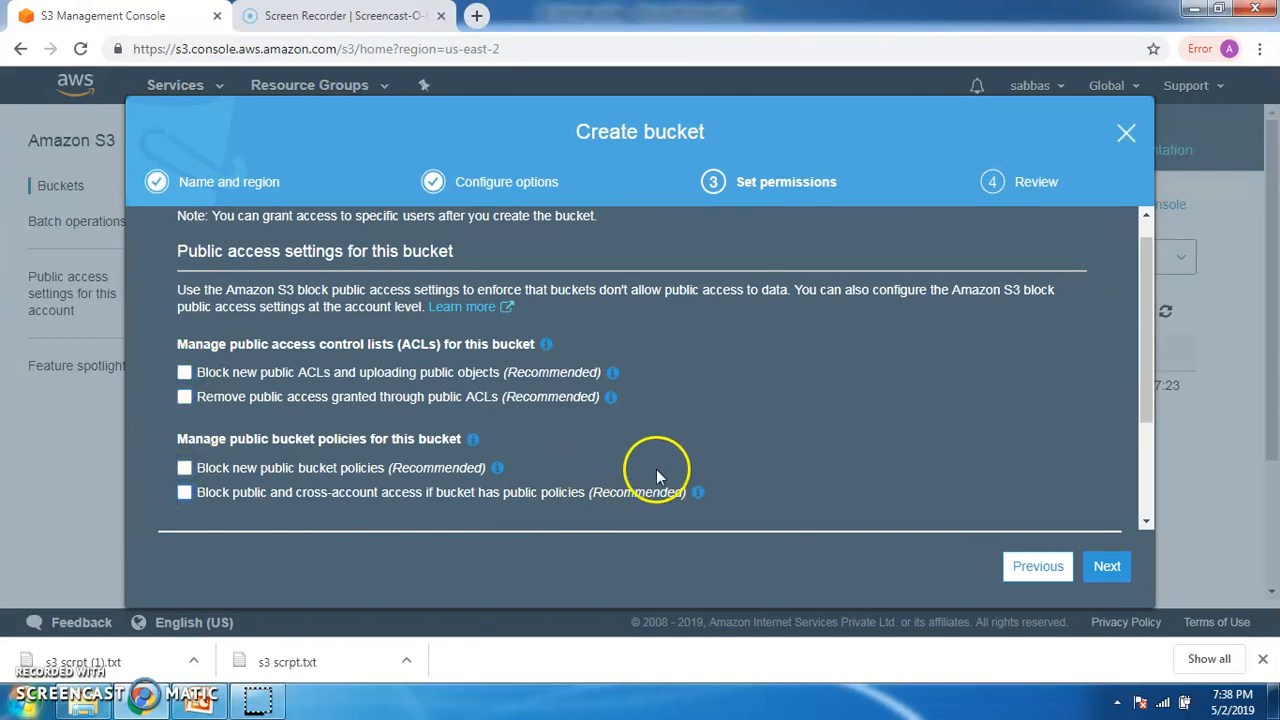
{"action": "left_click", "coordinate": [1102, 567]}
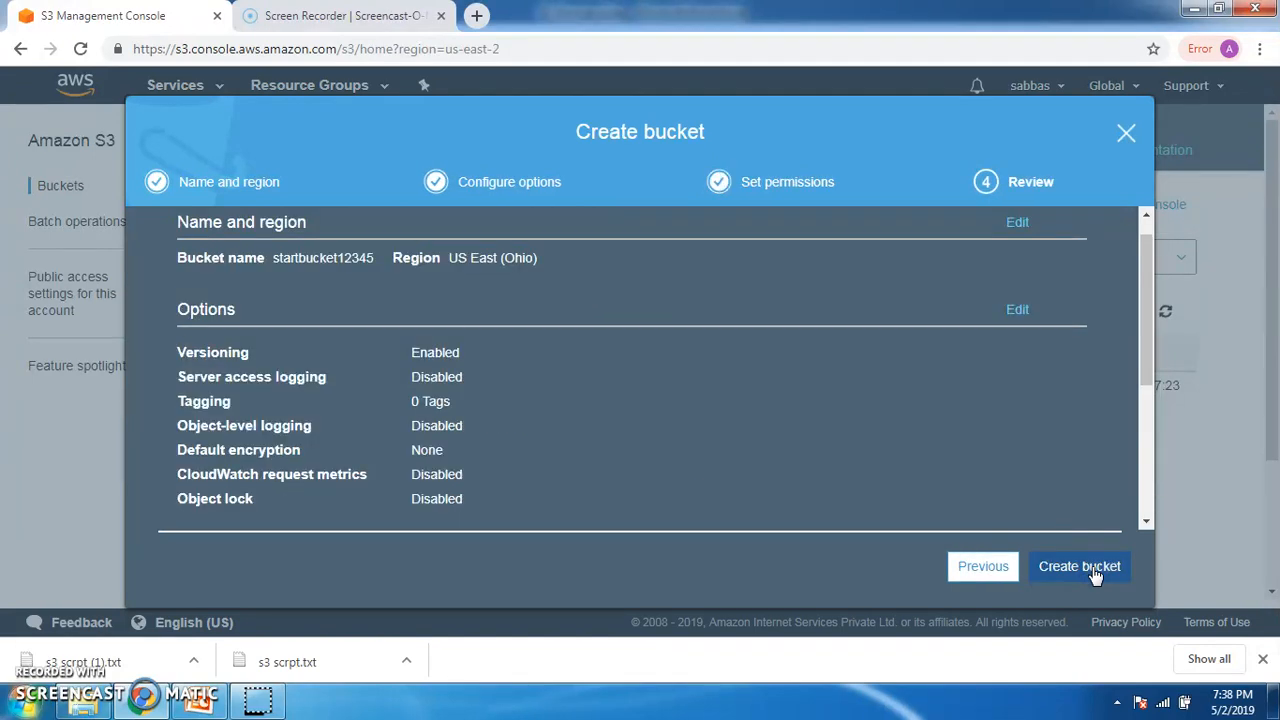
{"action": "left_click", "coordinate": [1097, 570]}
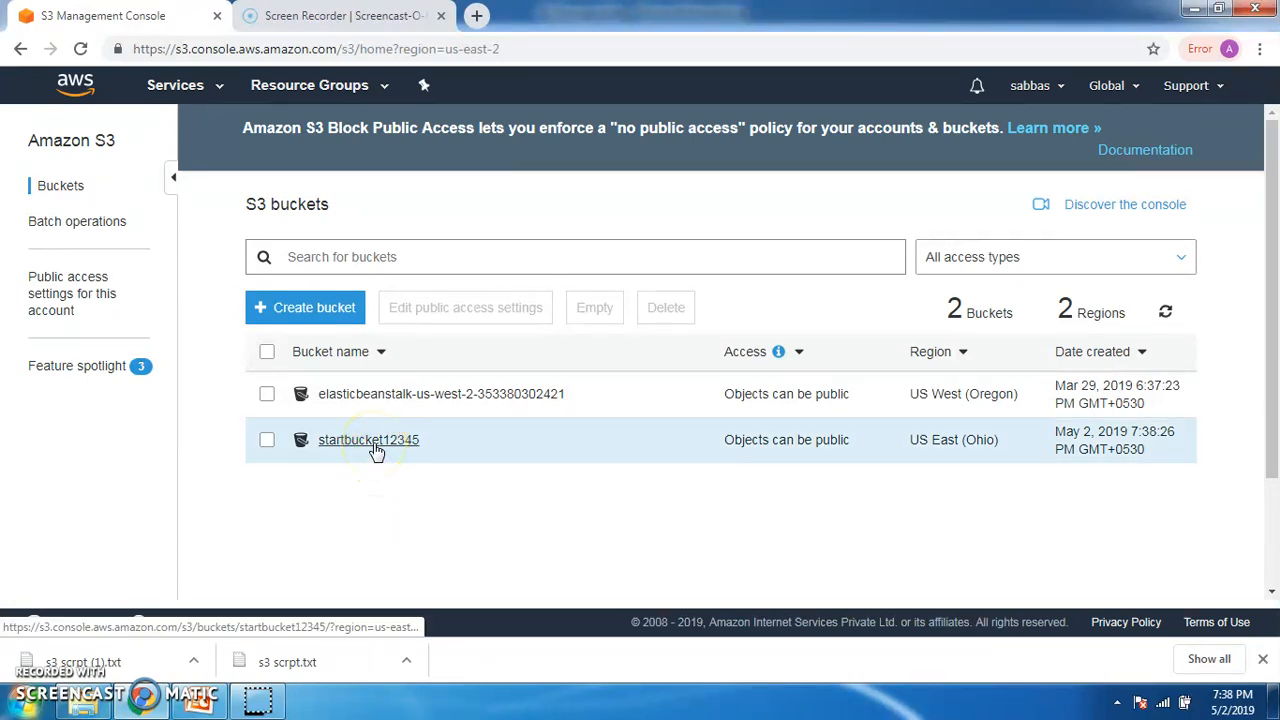
- Open the startbucket12345 bucket and add s3 scrpt.txt from the desktop as the file to upload
{"action": "left_click", "coordinate": [375, 450]}
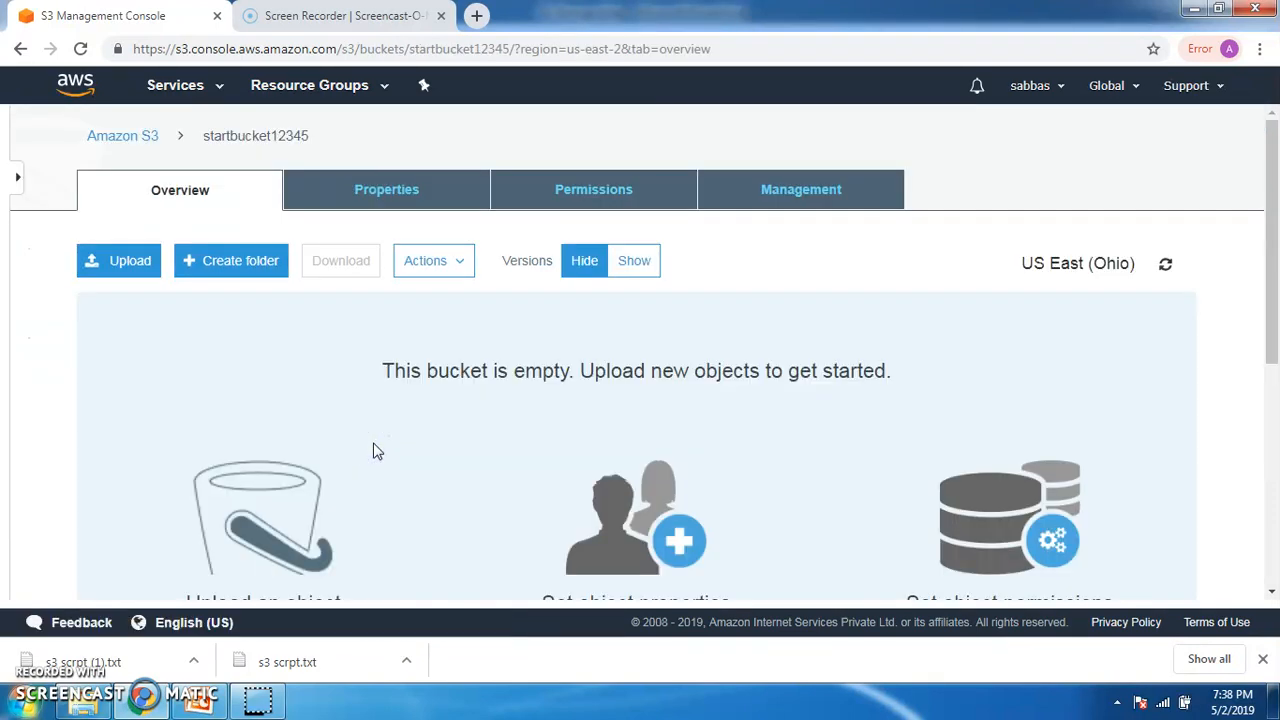
{"action": "left_click", "coordinate": [129, 261]}
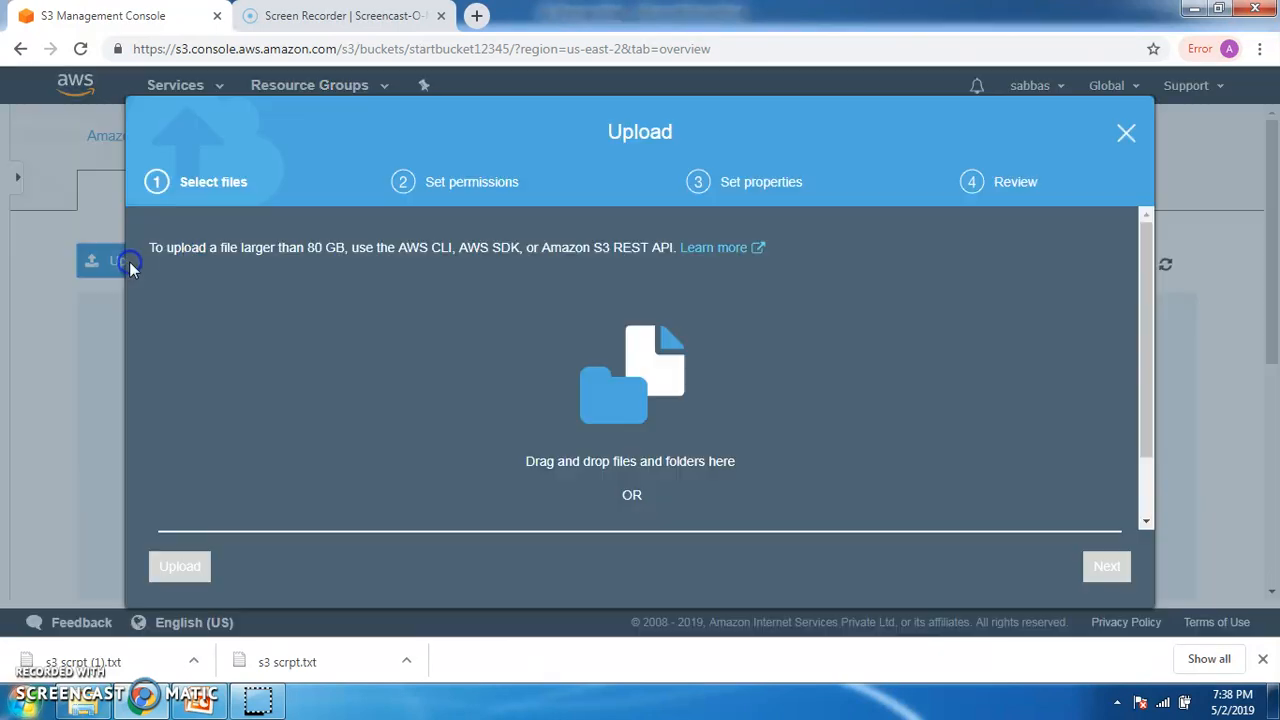
{"action": "left_click_drag", "start_coordinate": [1145, 378], "coordinate": [1140, 455]}
{"action": "left_click", "coordinate": [644, 476]}
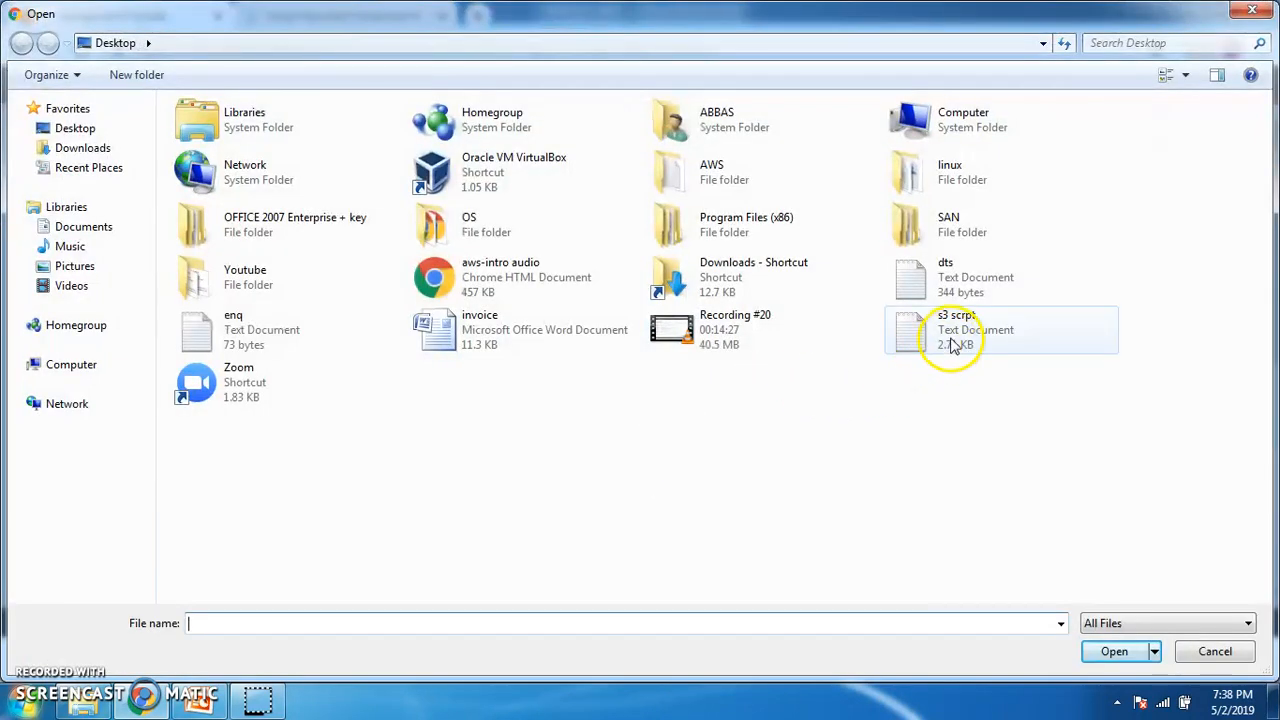
{"action": "double_click", "coordinate": [948, 350]}
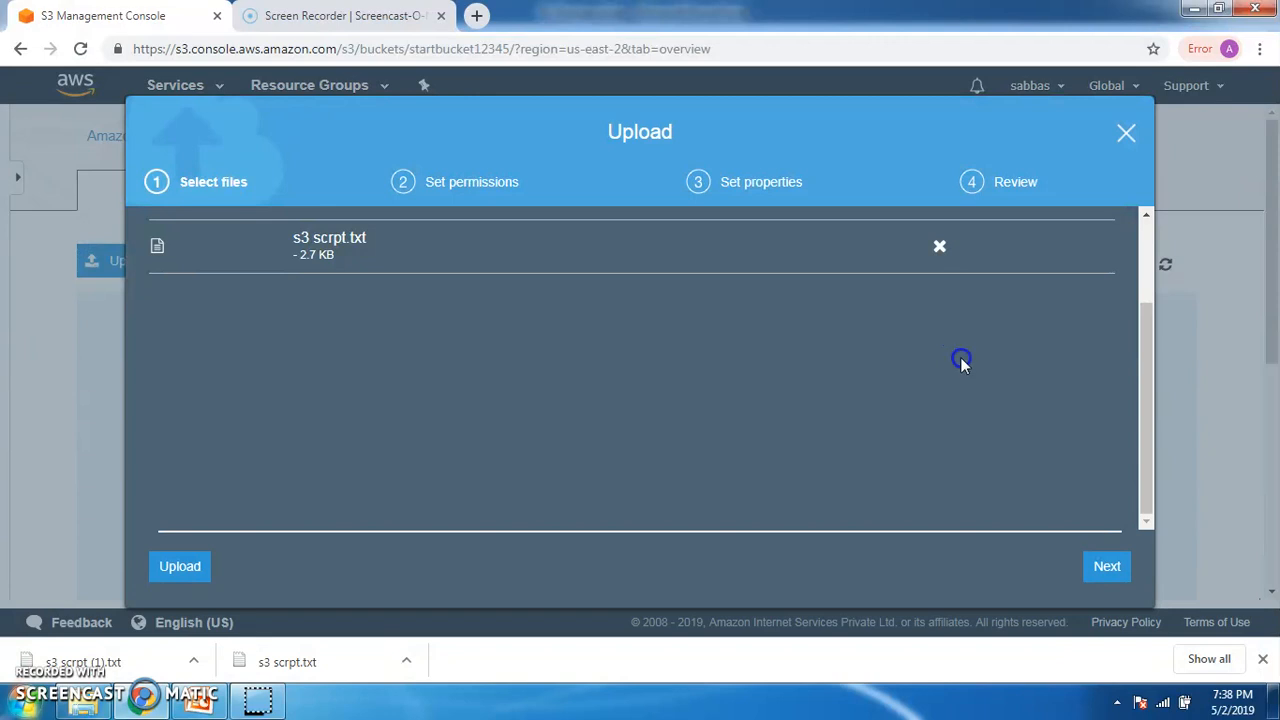
{"action": "left_click", "coordinate": [1104, 566]}
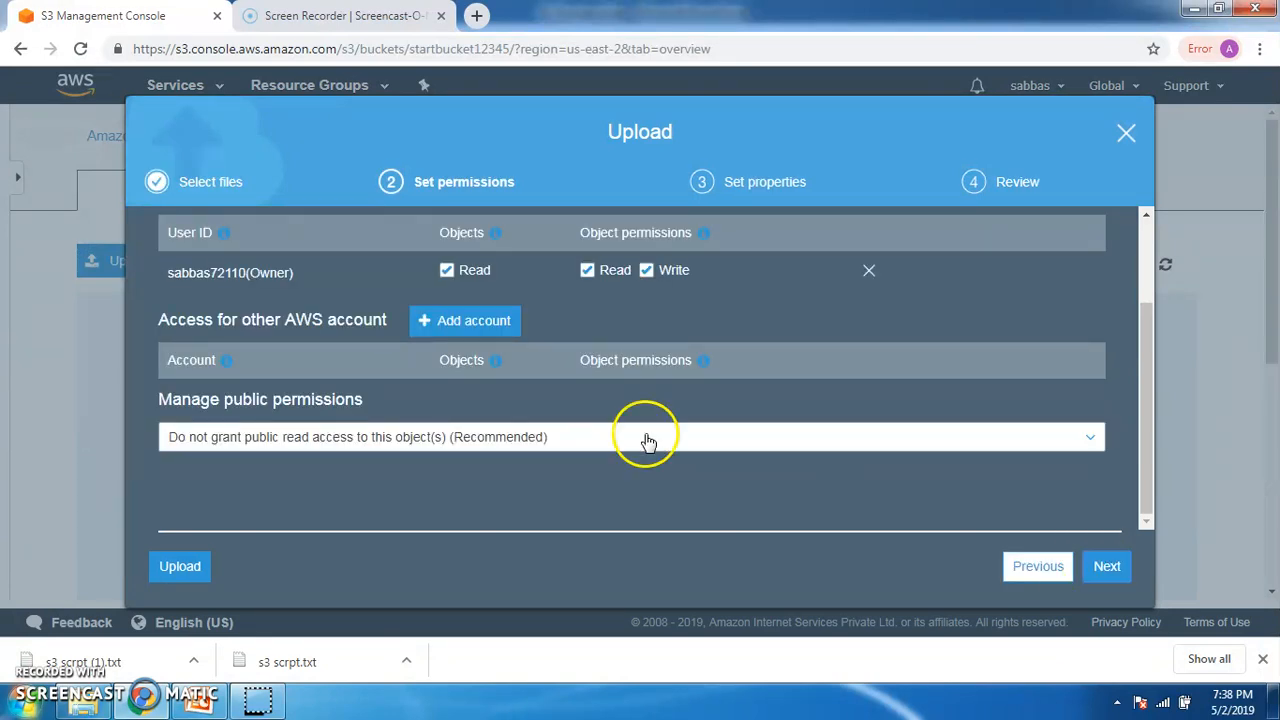
{"action": "left_click", "coordinate": [474, 325]}
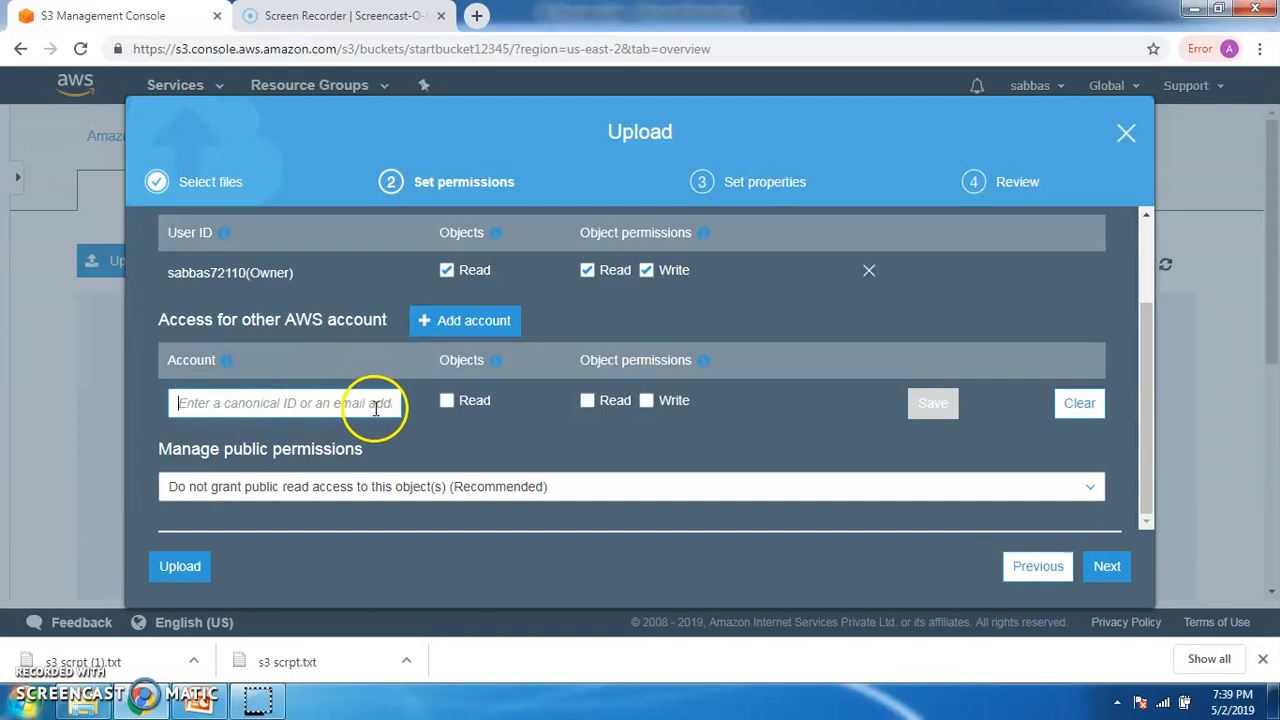
{"action": "left_click", "coordinate": [588, 400]}
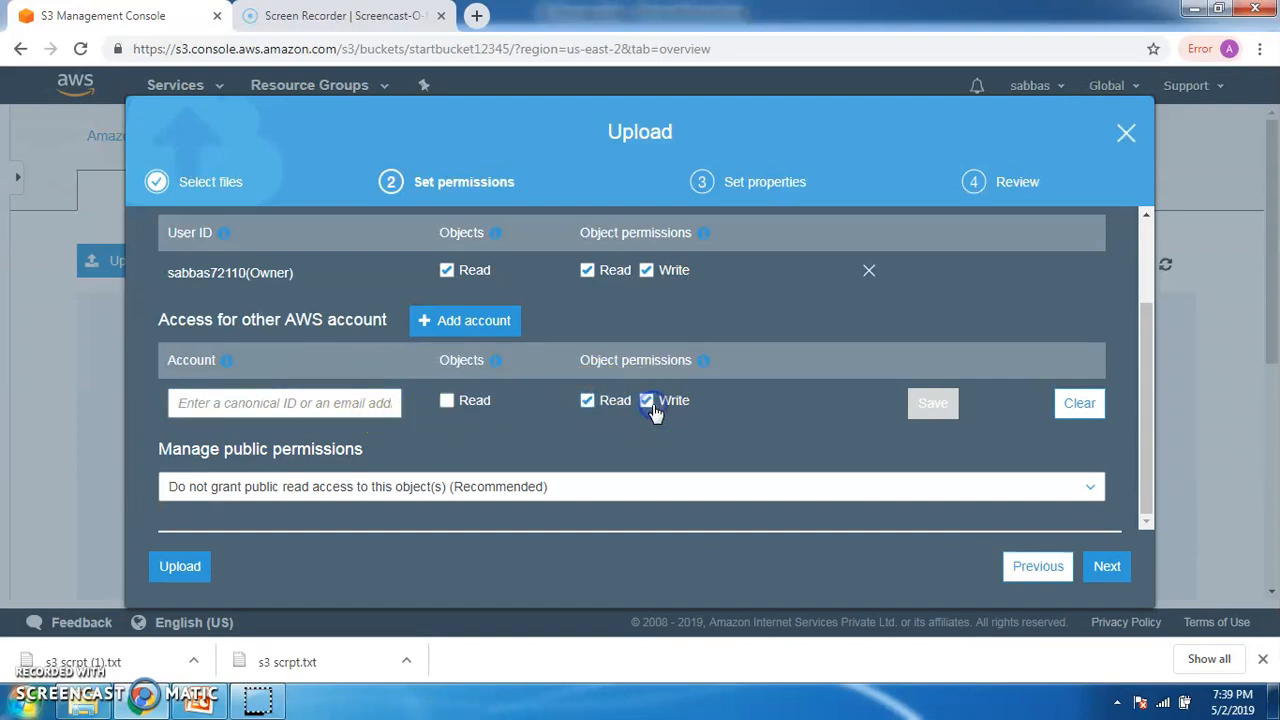
{"action": "left_click", "coordinate": [588, 400]}
{"action": "left_click", "coordinate": [1078, 404]}
- Keep the Standard storage class for the file and upload it to the bucket
{"action": "left_click", "coordinate": [1106, 566]}
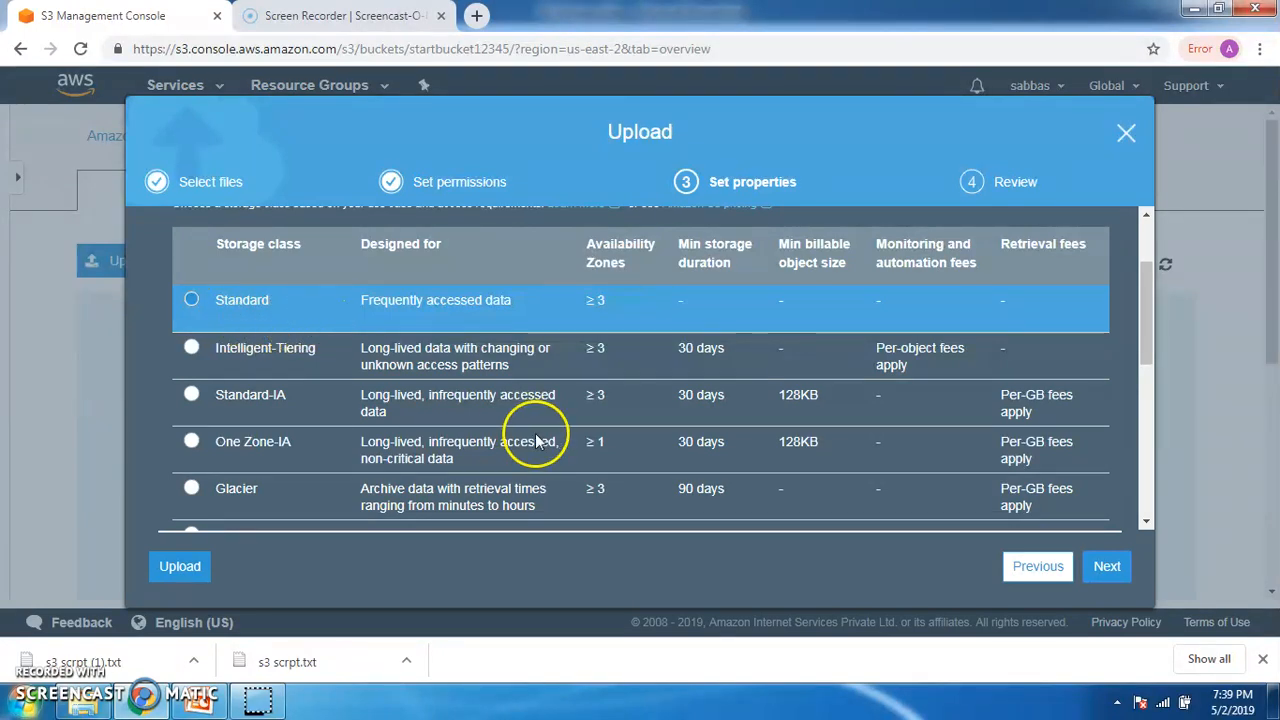
{"action": "left_click", "coordinate": [1107, 566]}
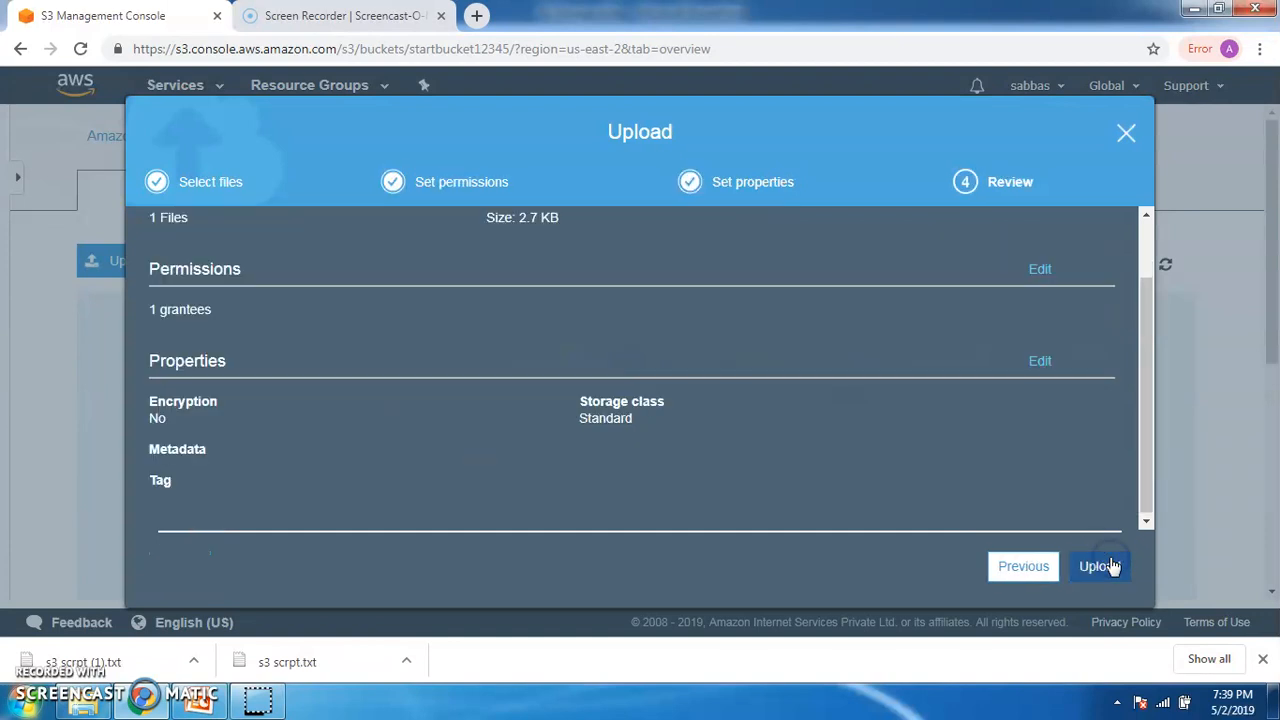
{"action": "left_click", "coordinate": [1112, 566]}
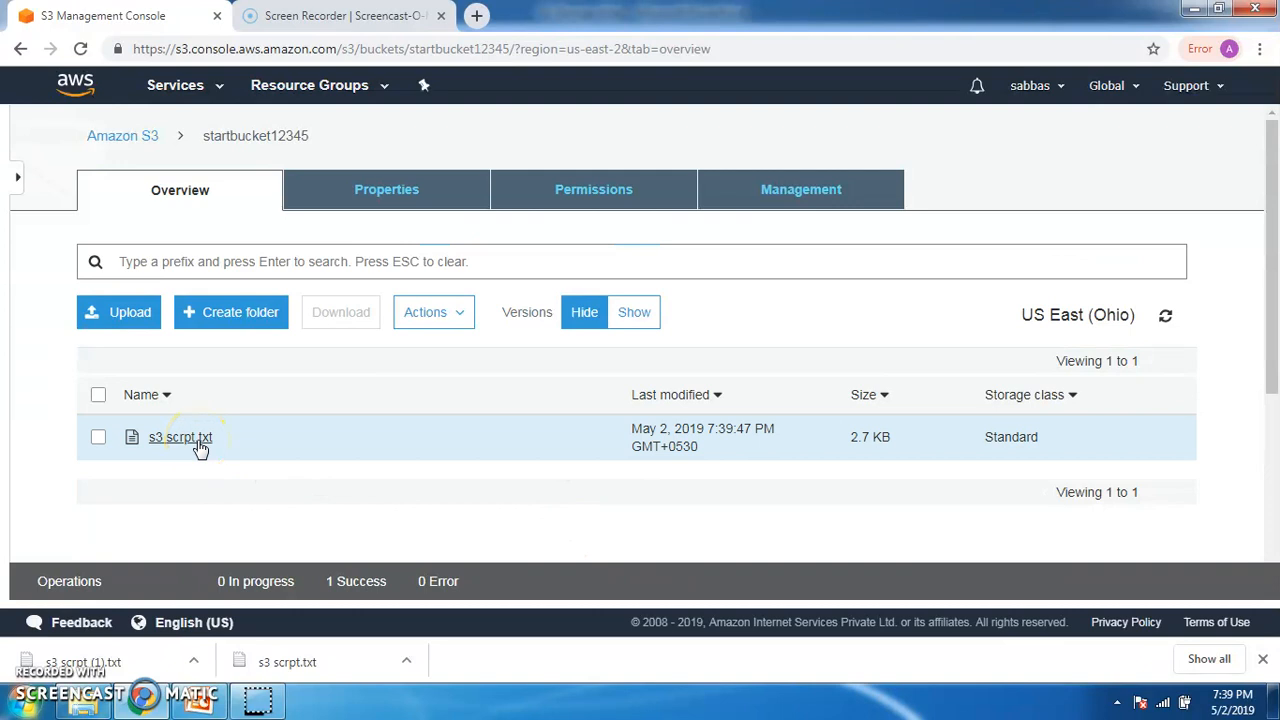
- Open the details of s3 scrpt.txt and test its object URL in a separate browser tab
{"action": "left_click", "coordinate": [195, 442]}
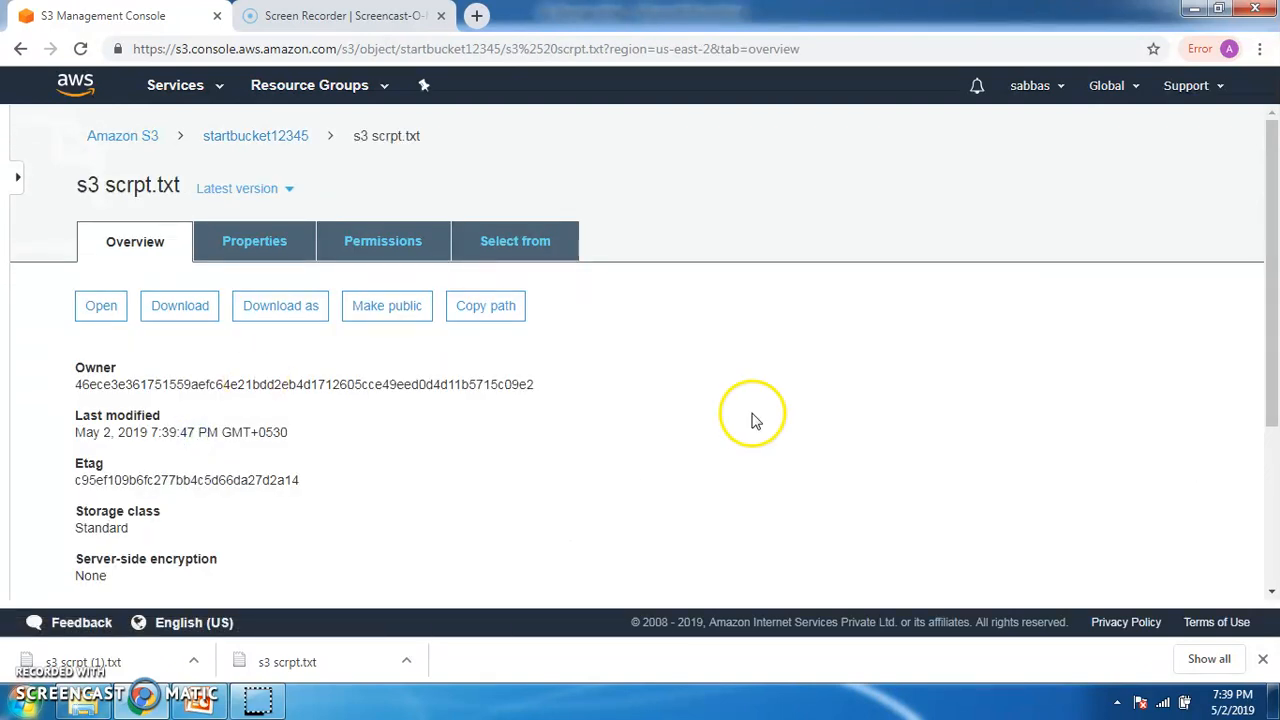
{"action": "left_click_drag", "start_coordinate": [1271, 268], "coordinate": [1273, 402]}
{"action": "left_click", "coordinate": [315, 516]}
{"action": "left_click", "coordinate": [343, 527]}
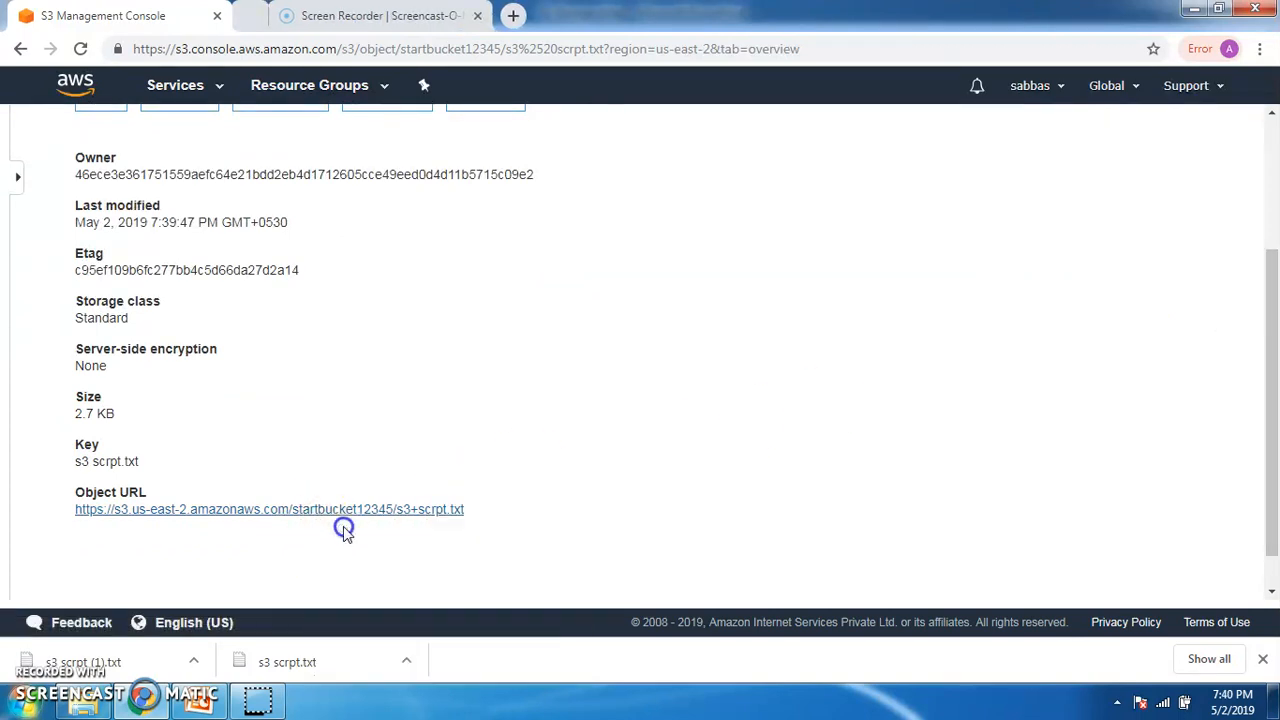
{"action": "left_click", "coordinate": [350, 16]}
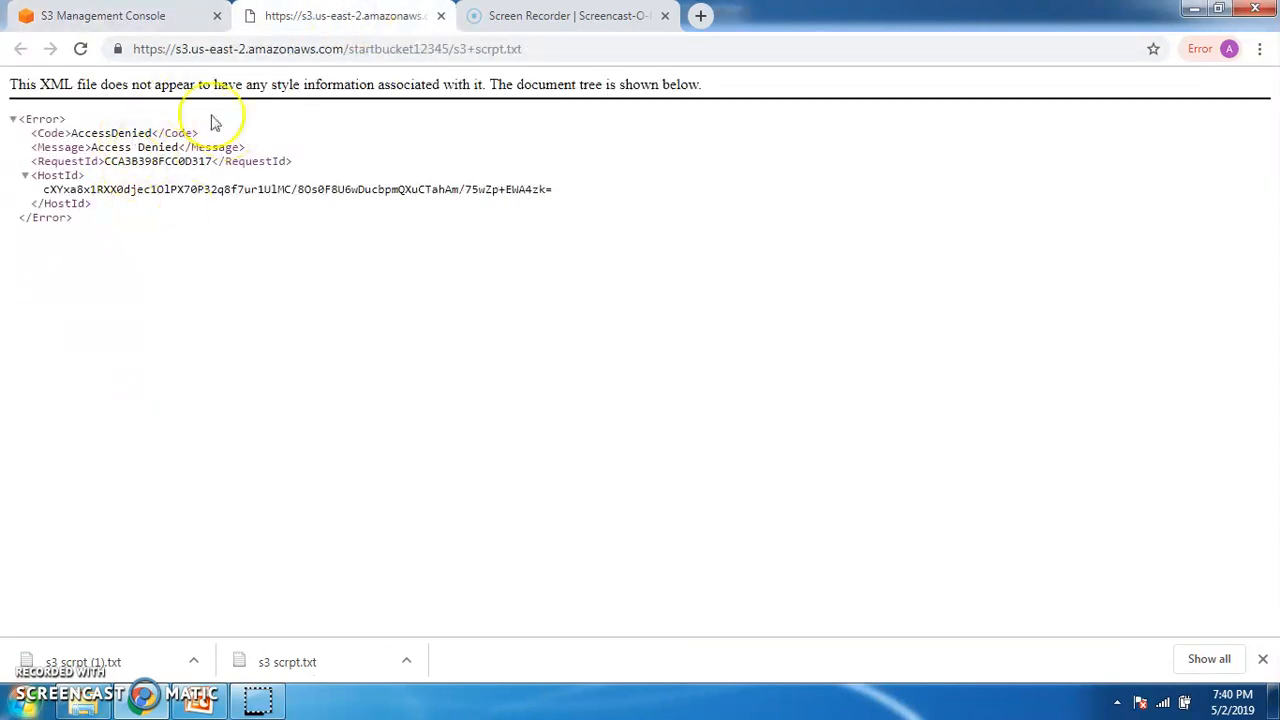
- Return to the object's overview in the S3 console and make s3 scrpt.txt public
{"action": "left_click", "coordinate": [162, 12]}
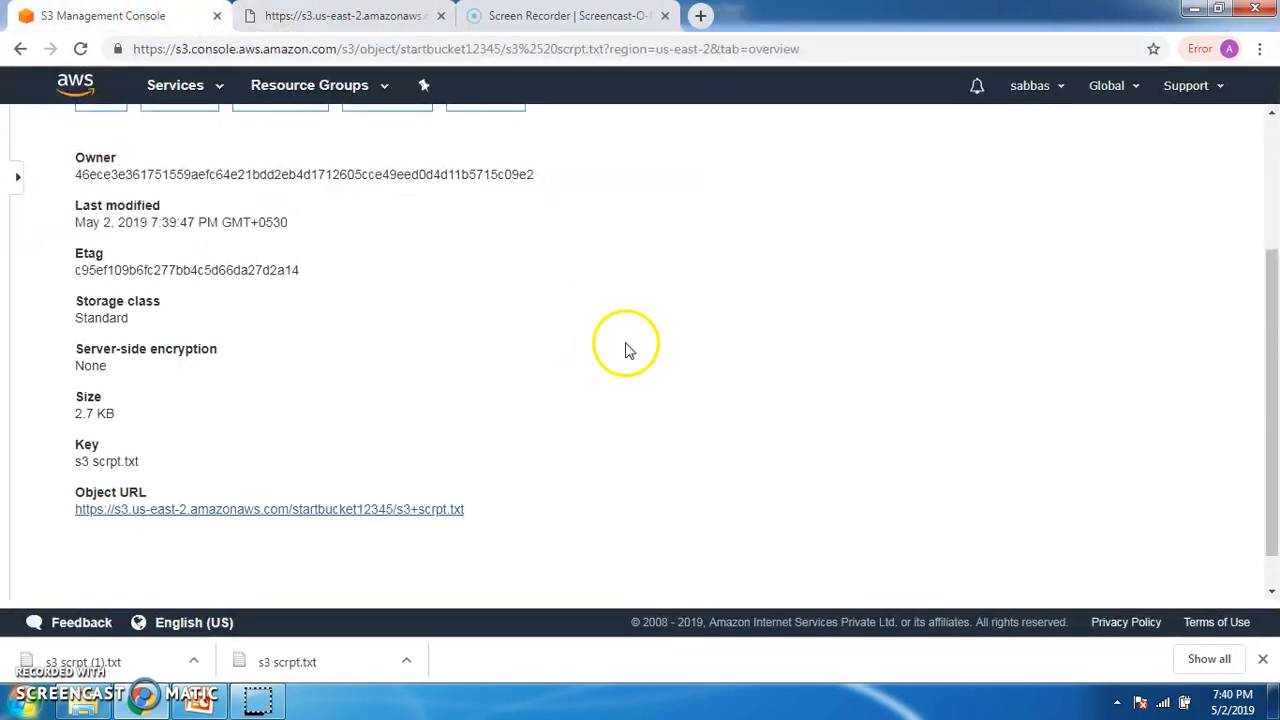
{"action": "left_click_drag", "start_coordinate": [1262, 278], "coordinate": [1260, 173]}
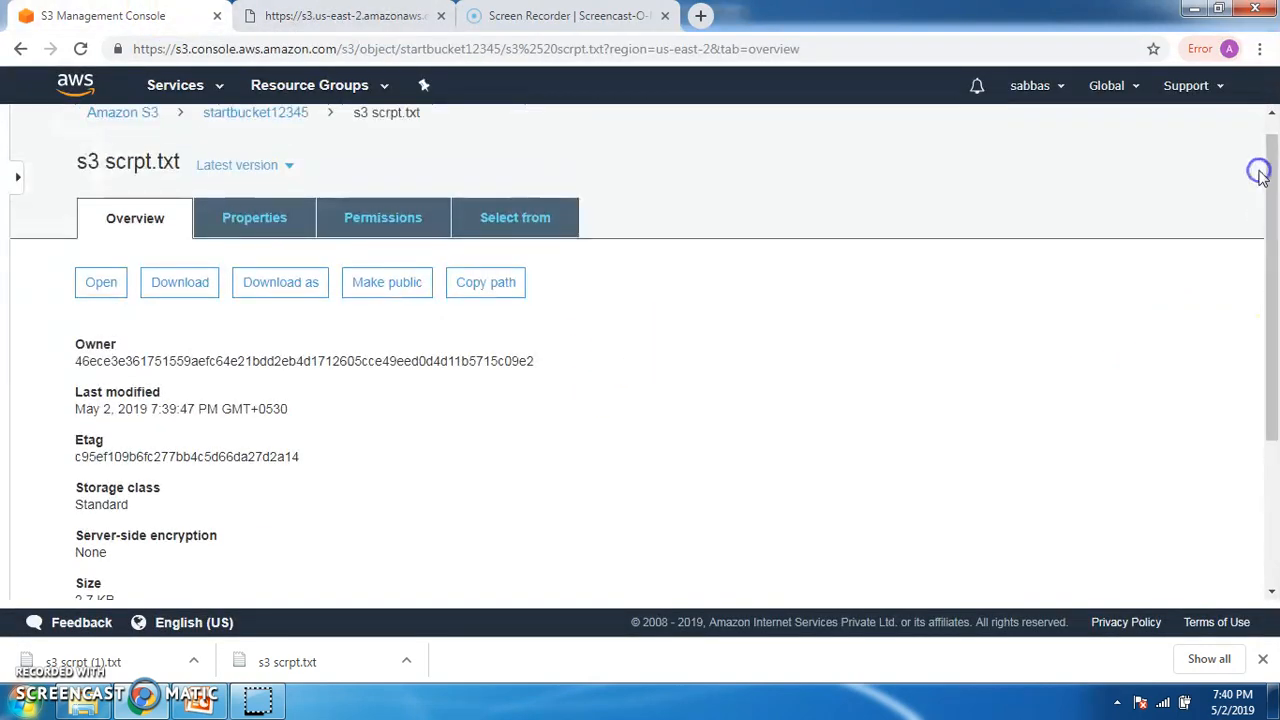
{"action": "left_click", "coordinate": [414, 288]}
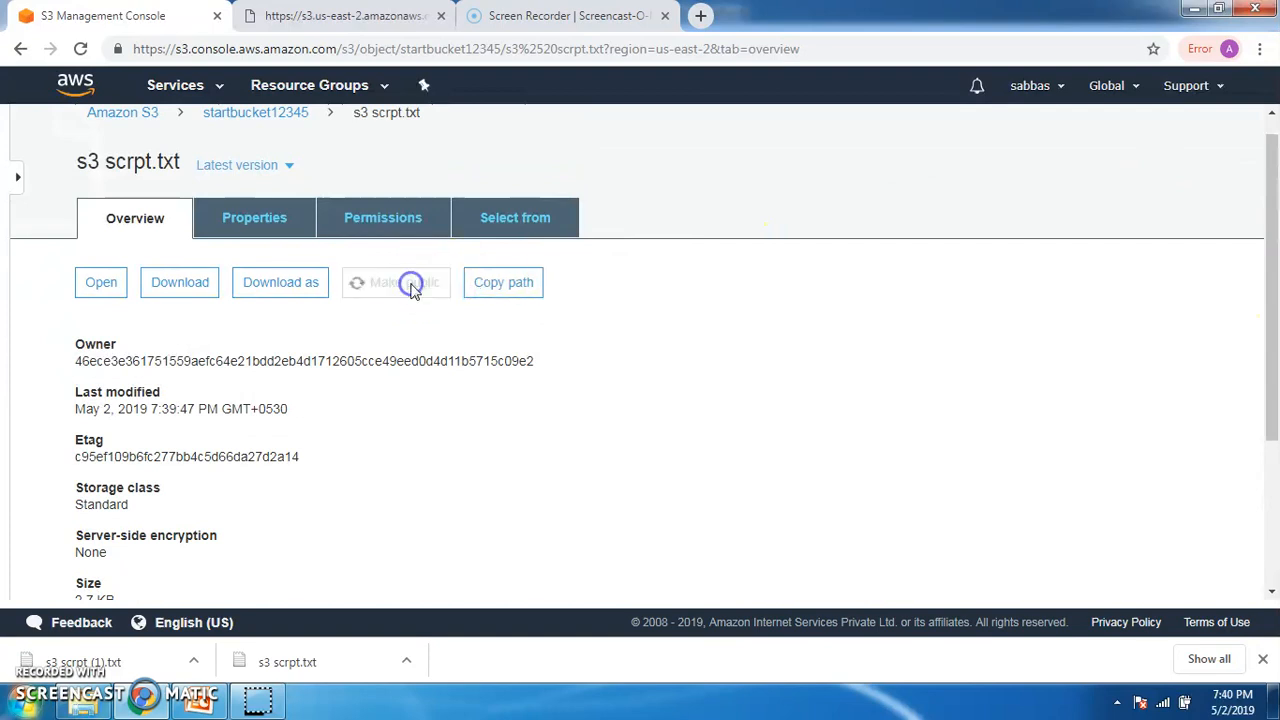
- Open the object URL of s3 scrpt.txt in another new tab, check the page, and return to the object's overview
{"action": "left_click_drag", "start_coordinate": [1263, 251], "coordinate": [1260, 374]}
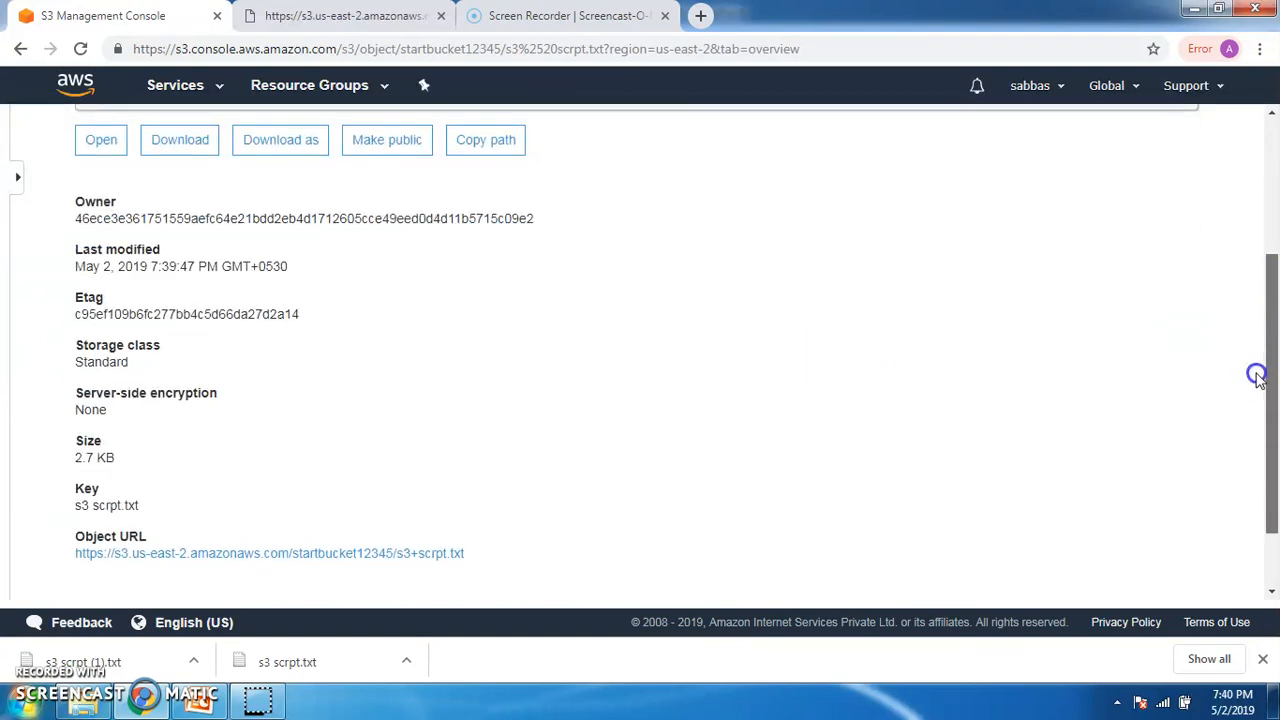
{"action": "right_click", "coordinate": [420, 553]}
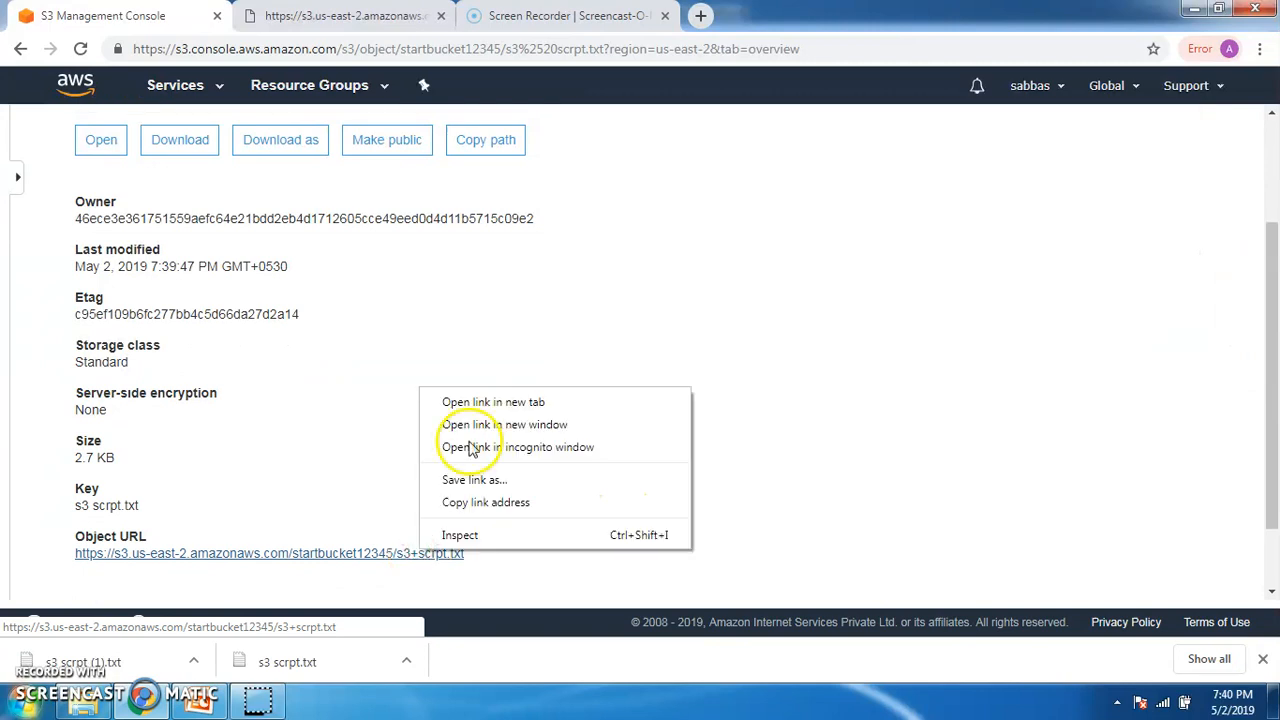
{"action": "left_click", "coordinate": [500, 404]}
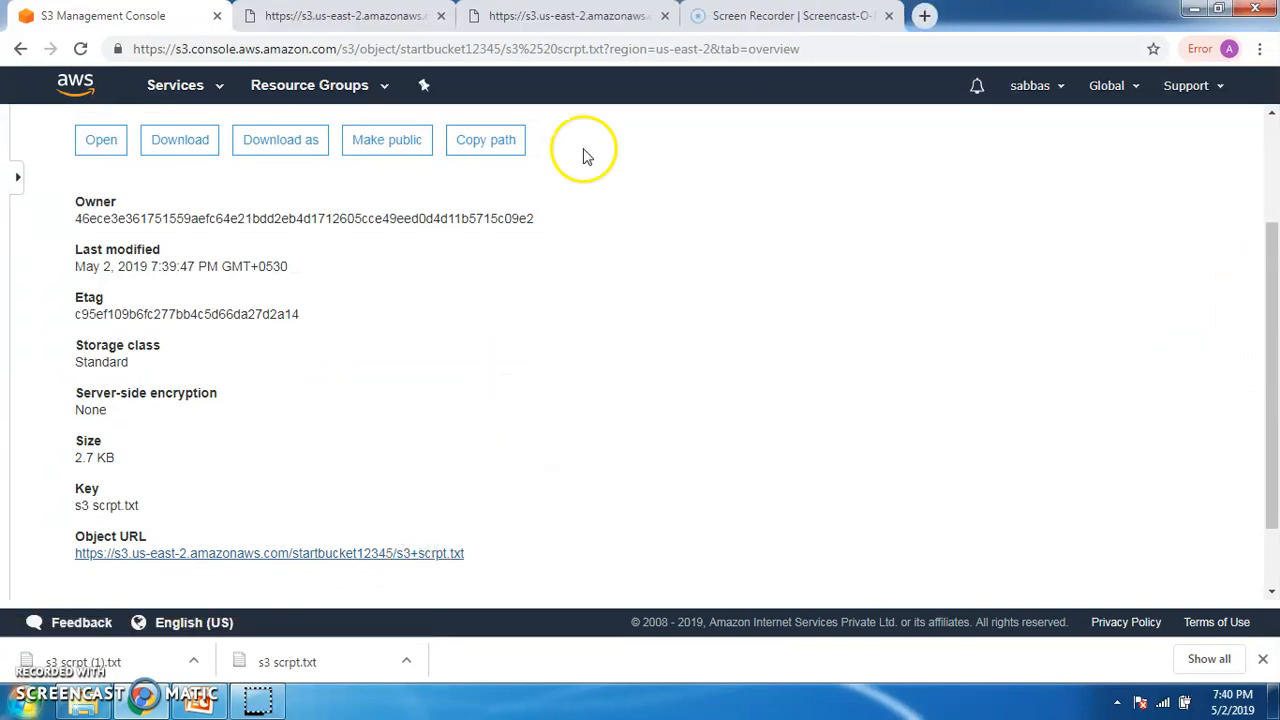
{"action": "left_click", "coordinate": [585, 16]}
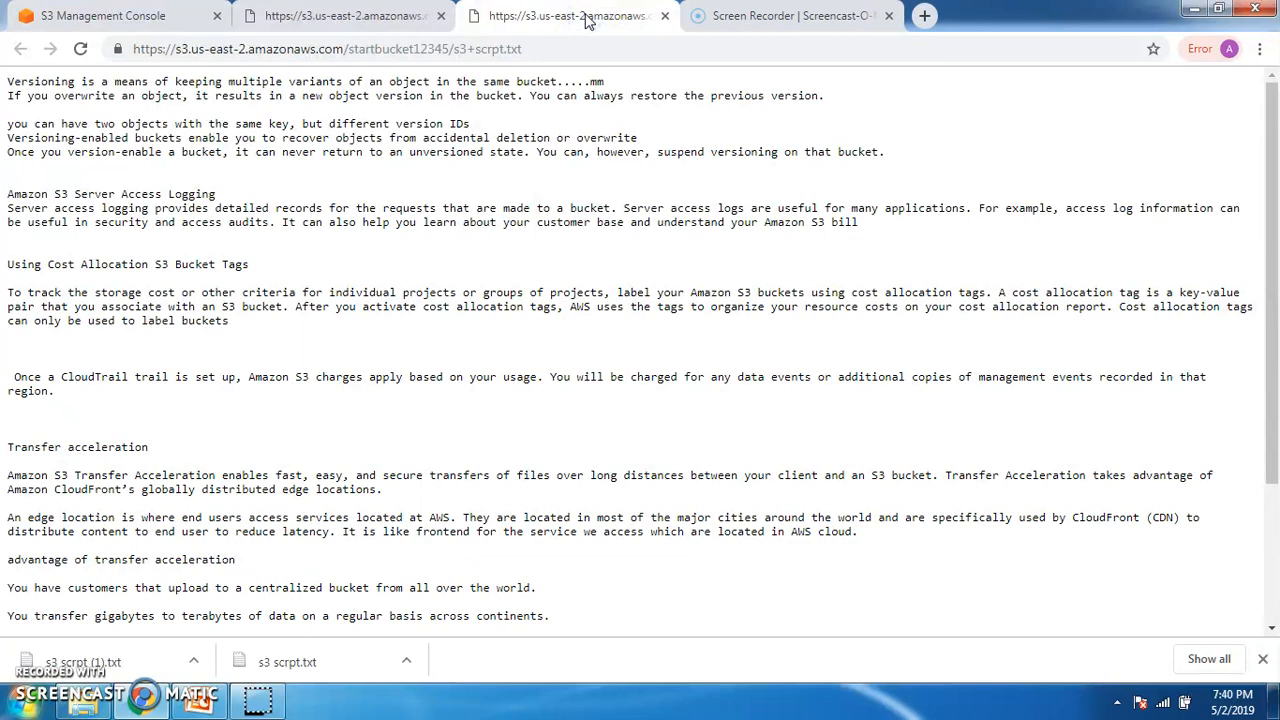
{"action": "left_click", "coordinate": [155, 16]}
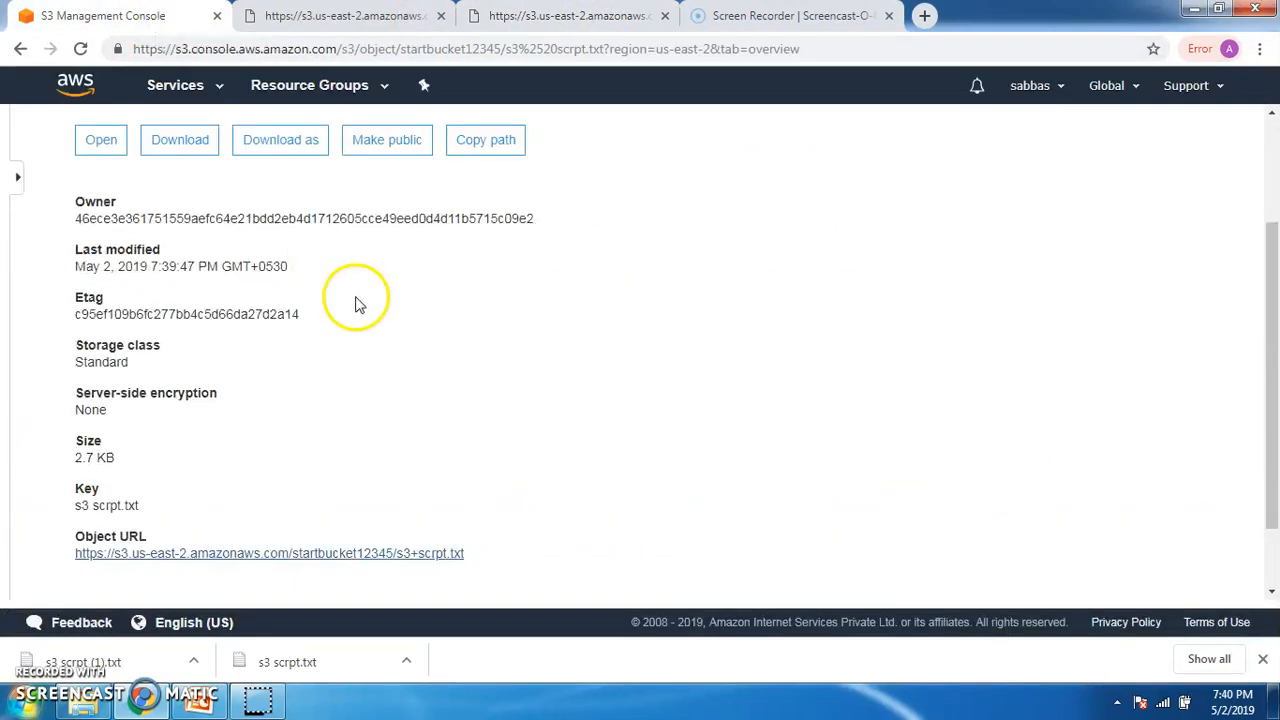
{"action": "left_click_drag", "start_coordinate": [1268, 262], "coordinate": [1273, 185]}
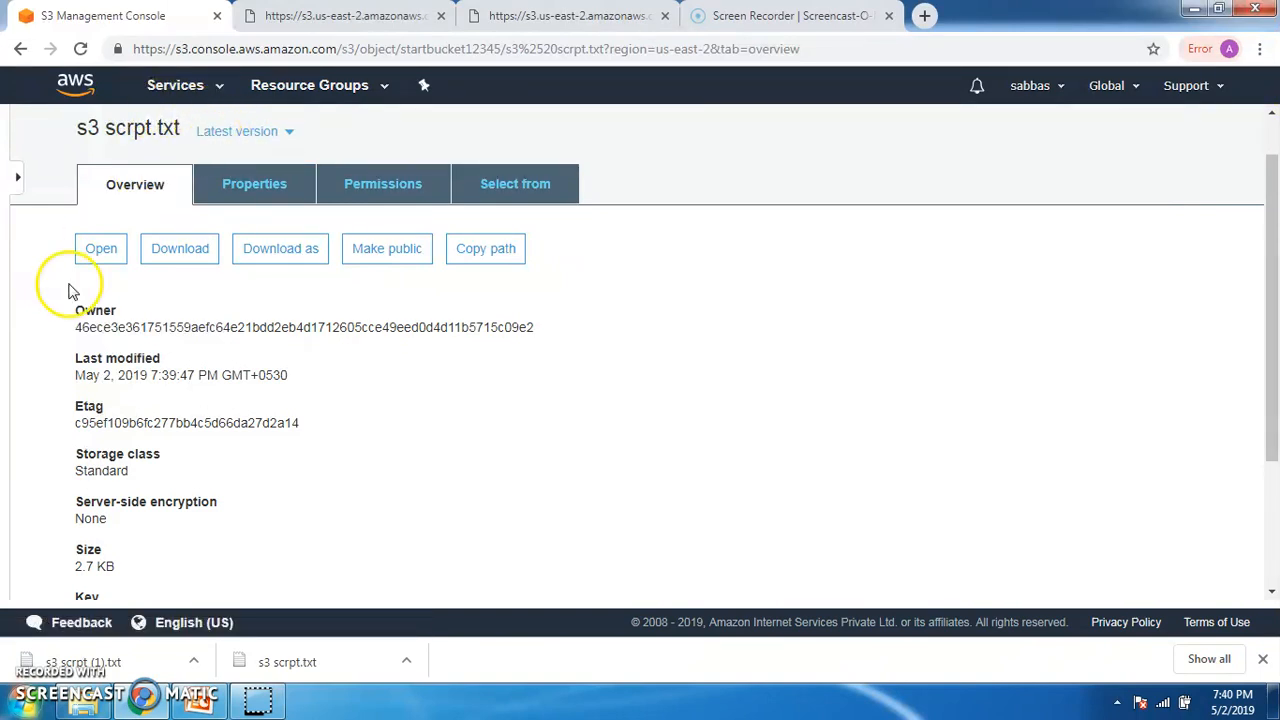
- Return from the object's overview to the list of S3 buckets and select startbucket12345
{"action": "left_click", "coordinate": [20, 49]}
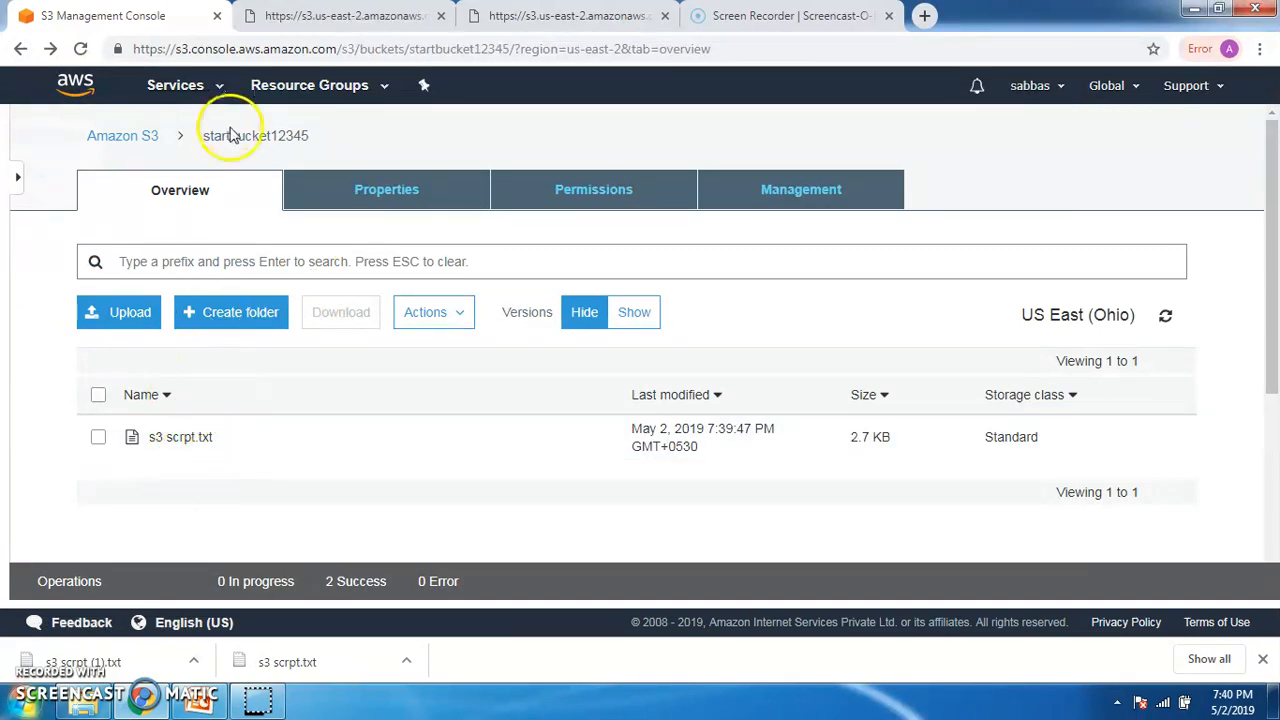
{"action": "left_click", "coordinate": [135, 136]}
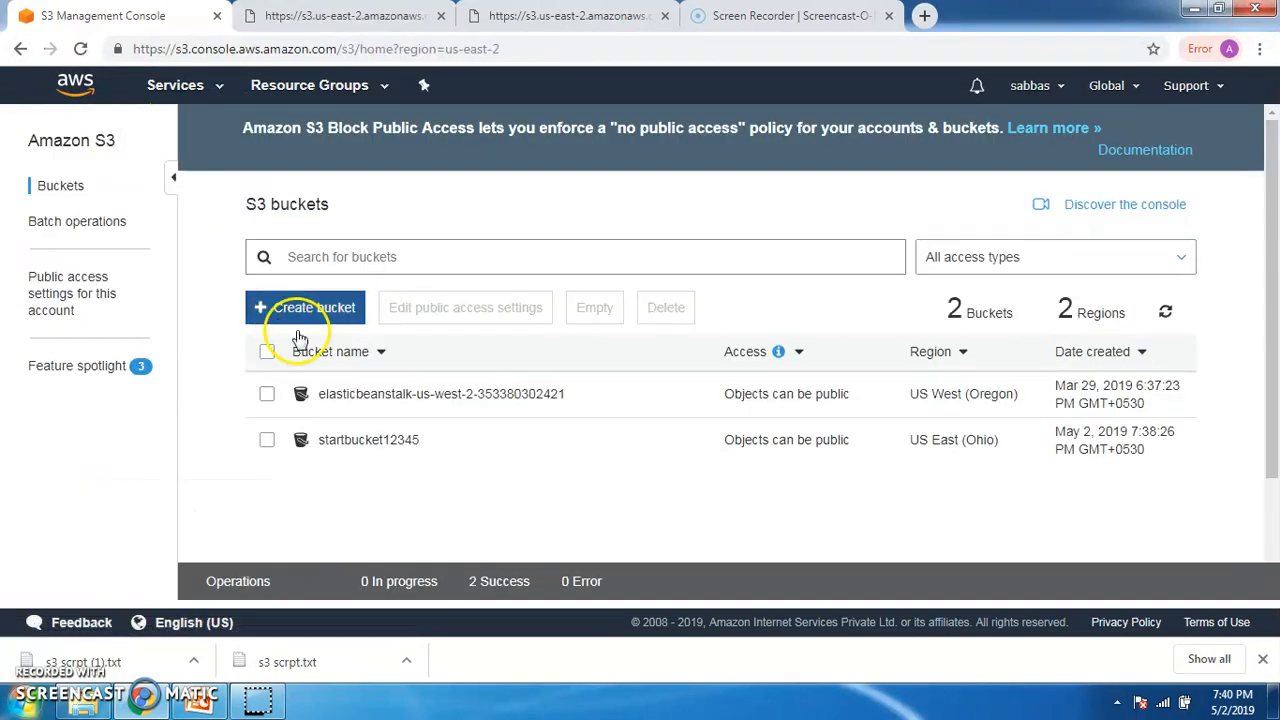
{"action": "left_click", "coordinate": [267, 445]}
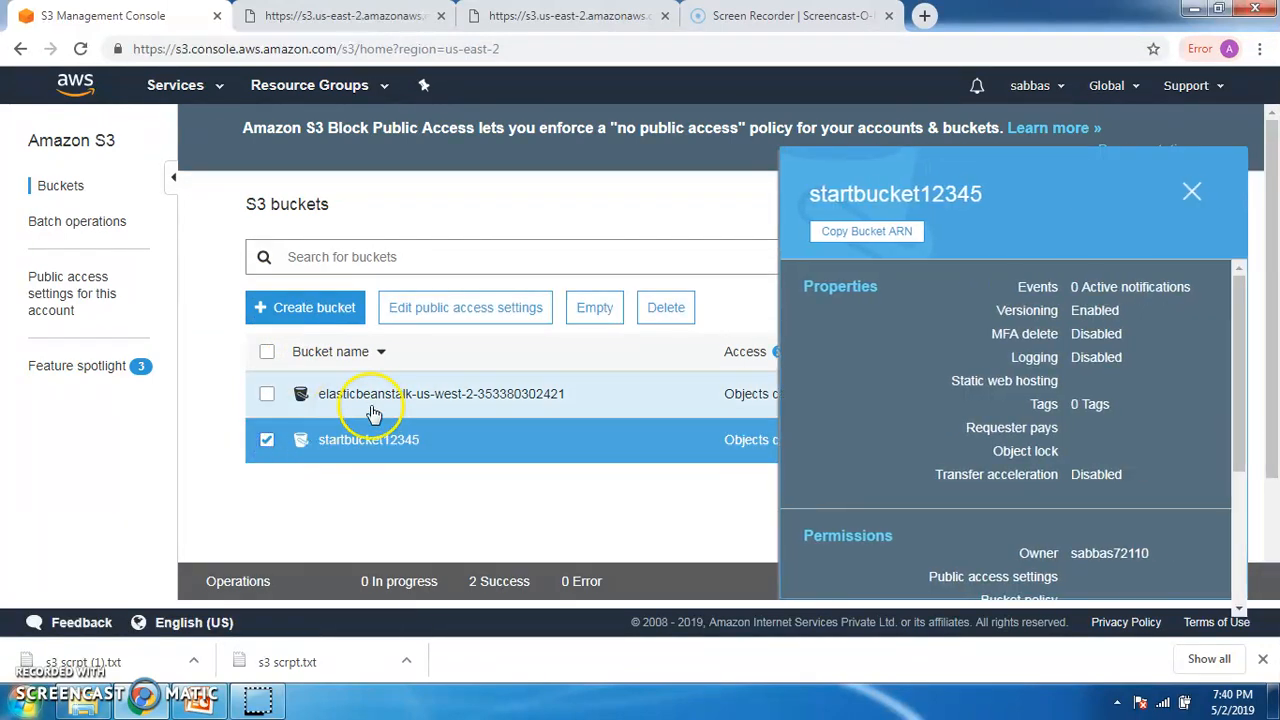
{"action": "left_click", "coordinate": [600, 308]}
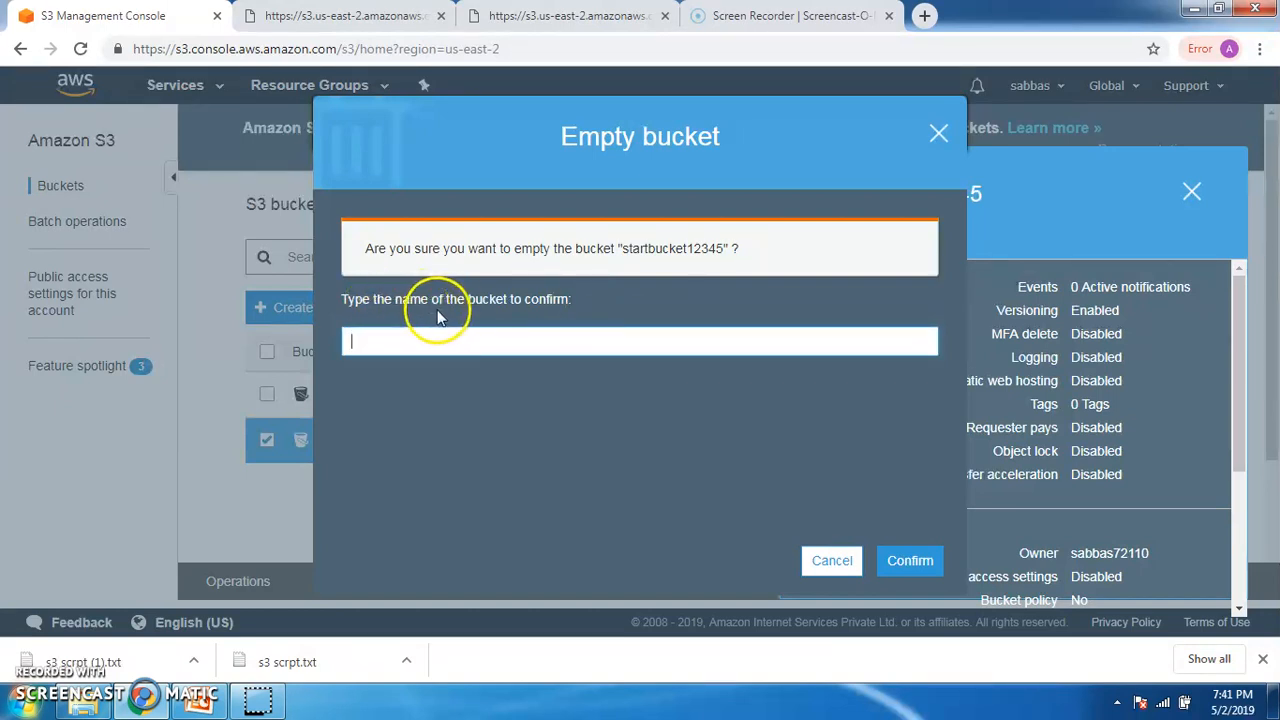
{"action": "left_click", "coordinate": [934, 130]}
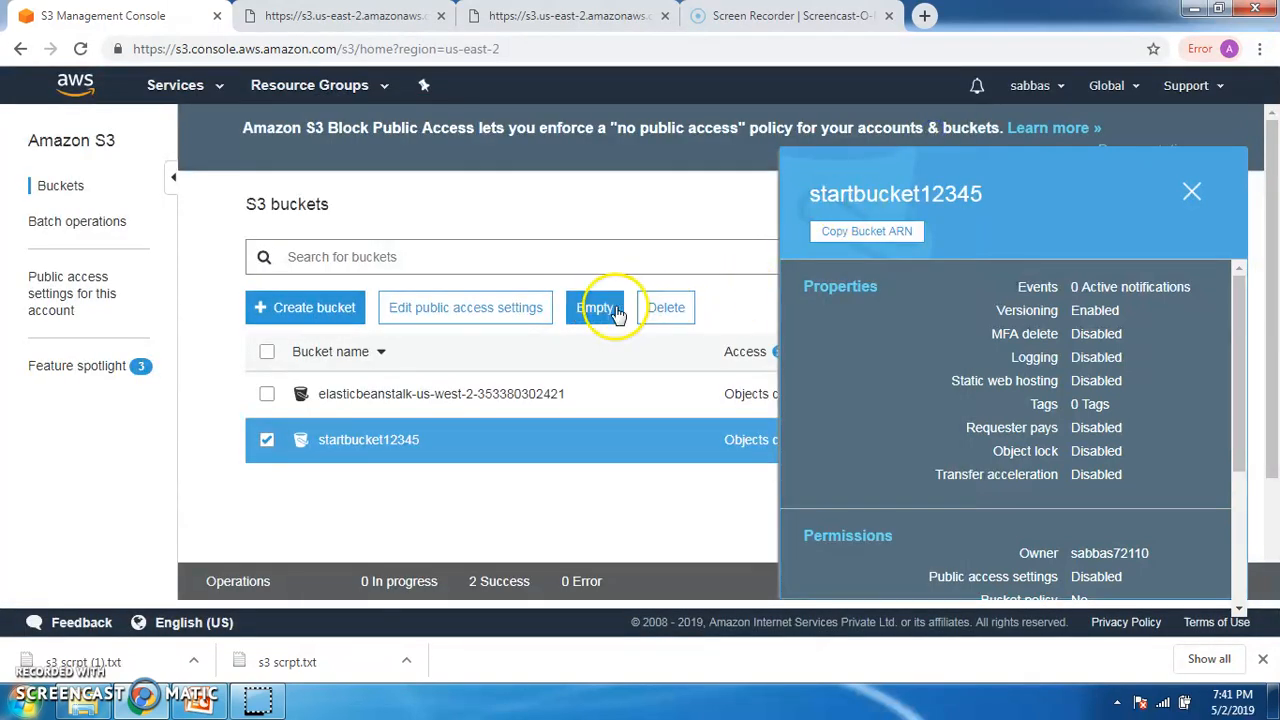
{"action": "left_click", "coordinate": [672, 310]}
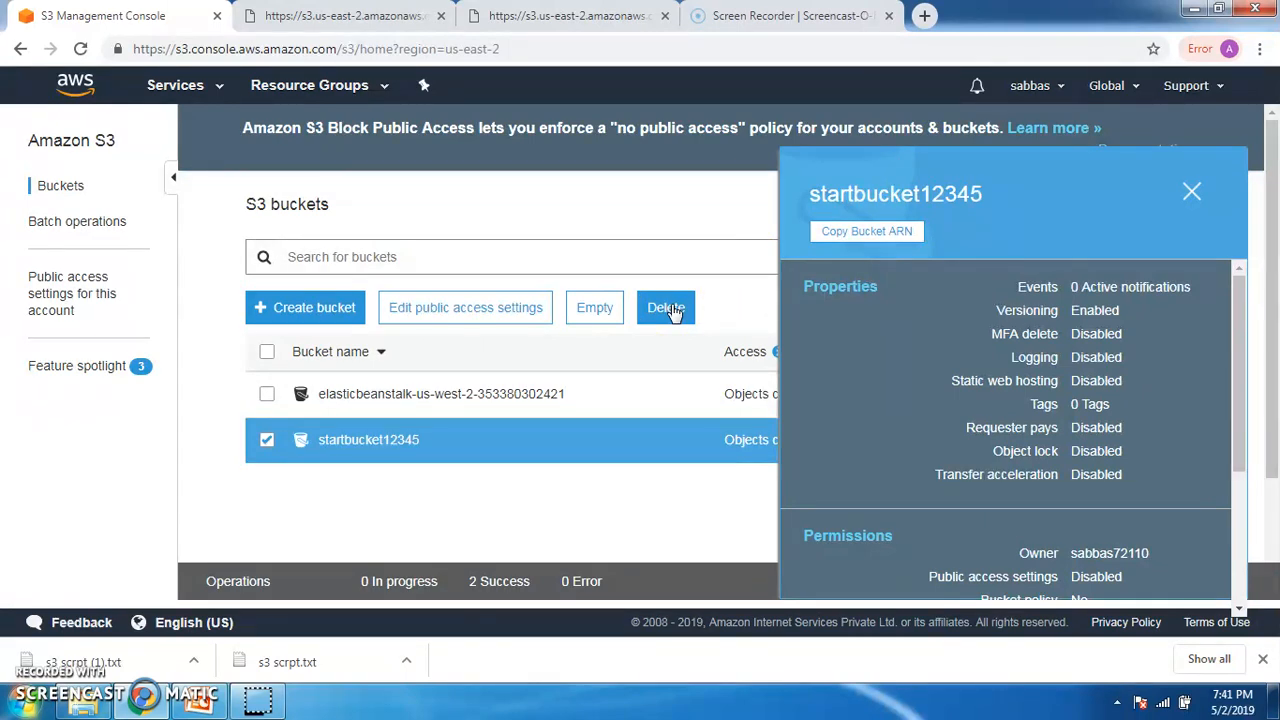
{"action": "left_click", "coordinate": [596, 322]}
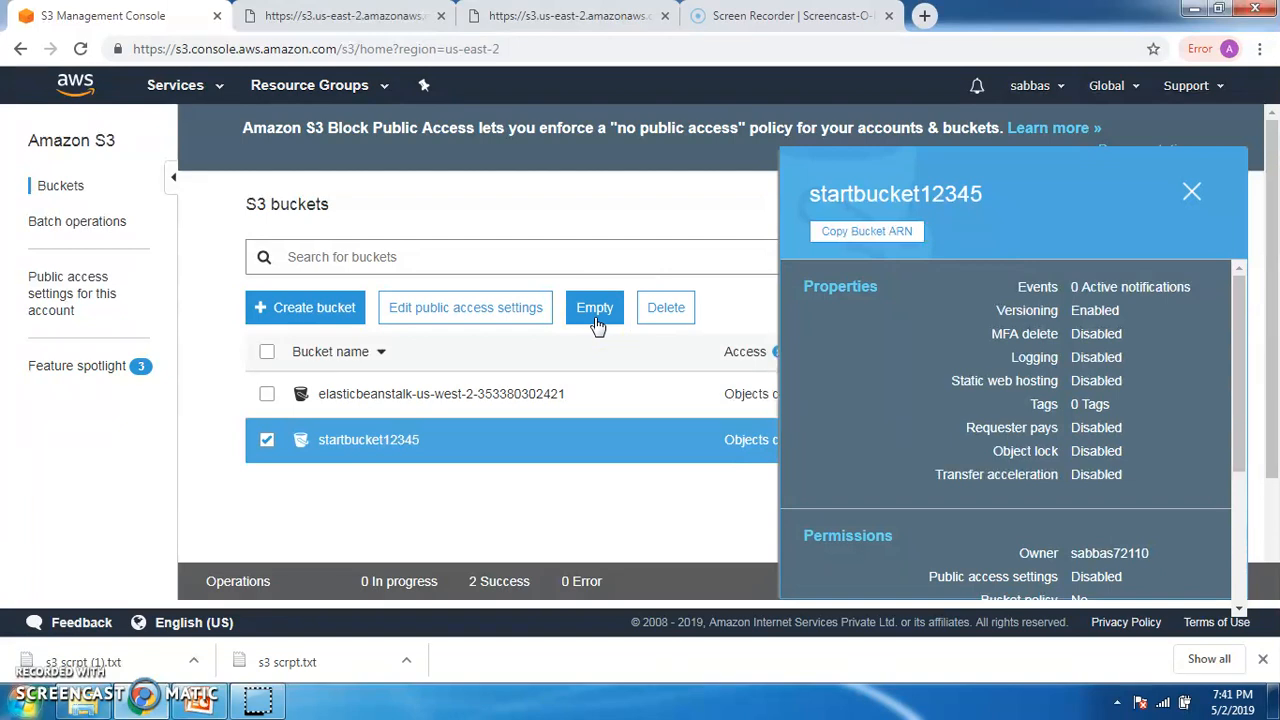
- Empty the selected bucket, confirming with the bucket name startbucket12345
{"action": "left_click", "coordinate": [596, 319]}
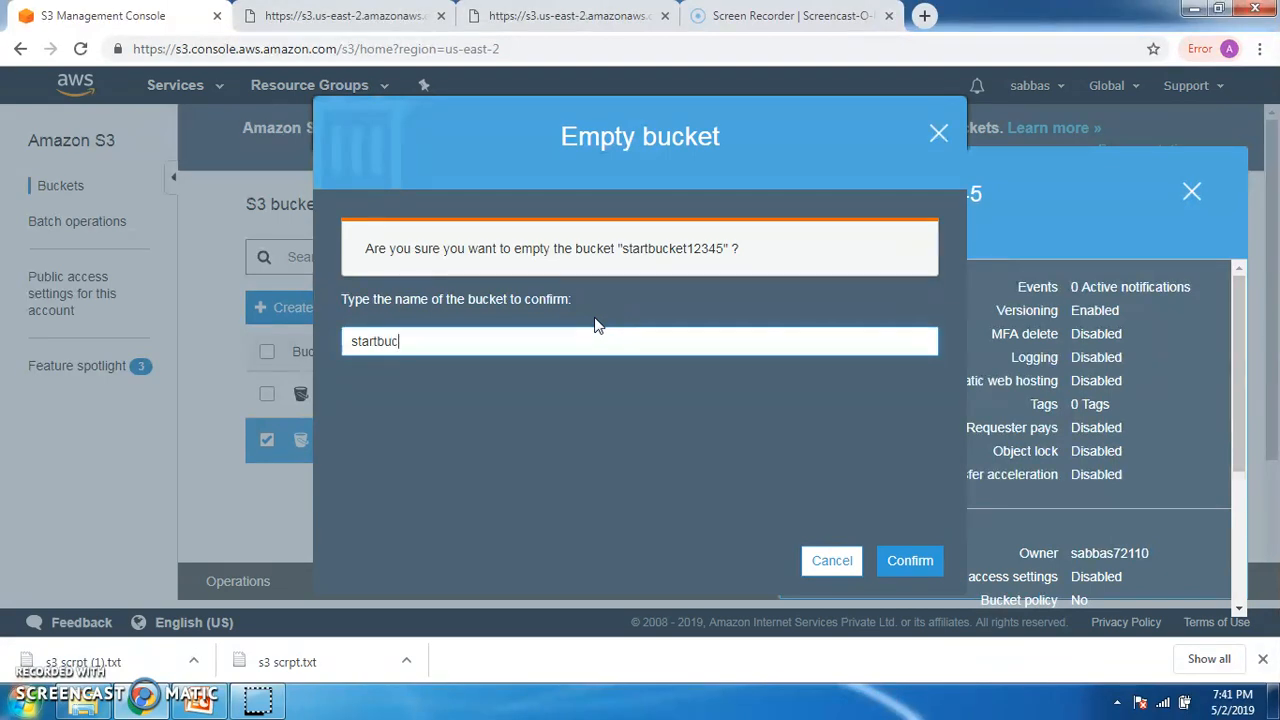
{"action": "double_click", "coordinate": [640, 340]}
{"action": "left_click", "coordinate": [908, 560]}
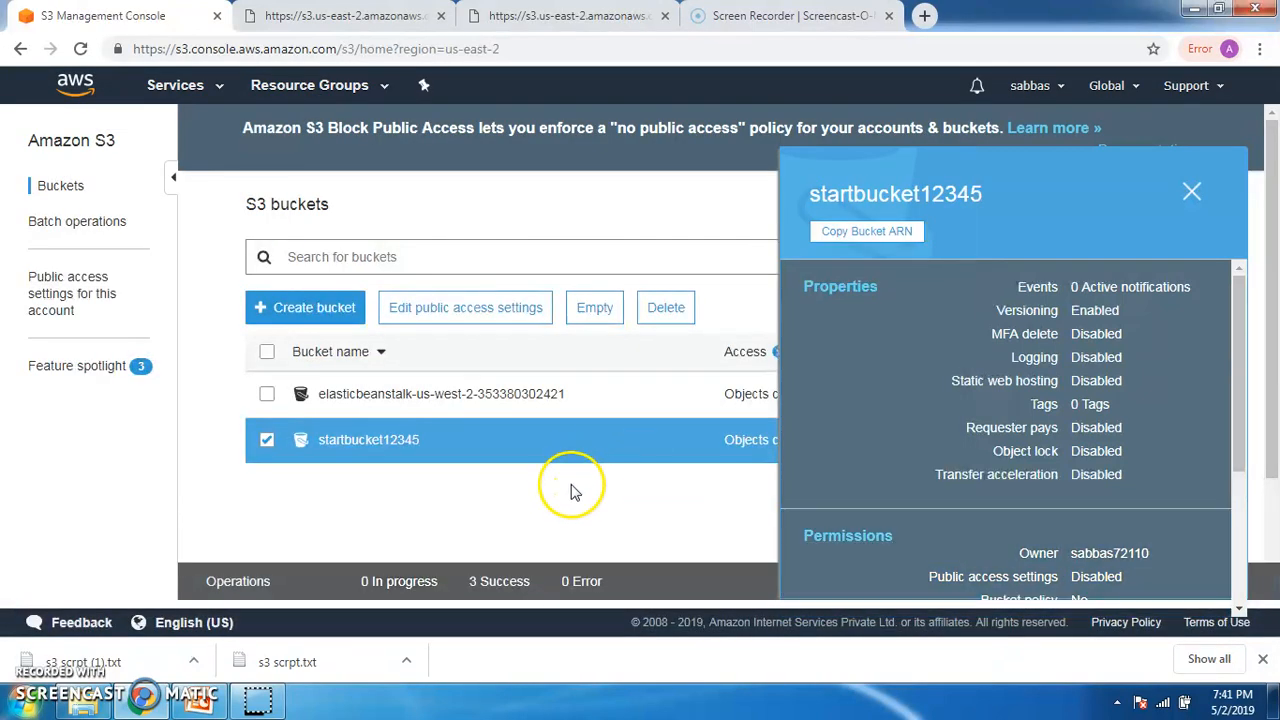
- Close the bucket's summary, open startbucket12345 to check its contents, and return to the bucket list
{"action": "left_click", "coordinate": [1191, 191]}
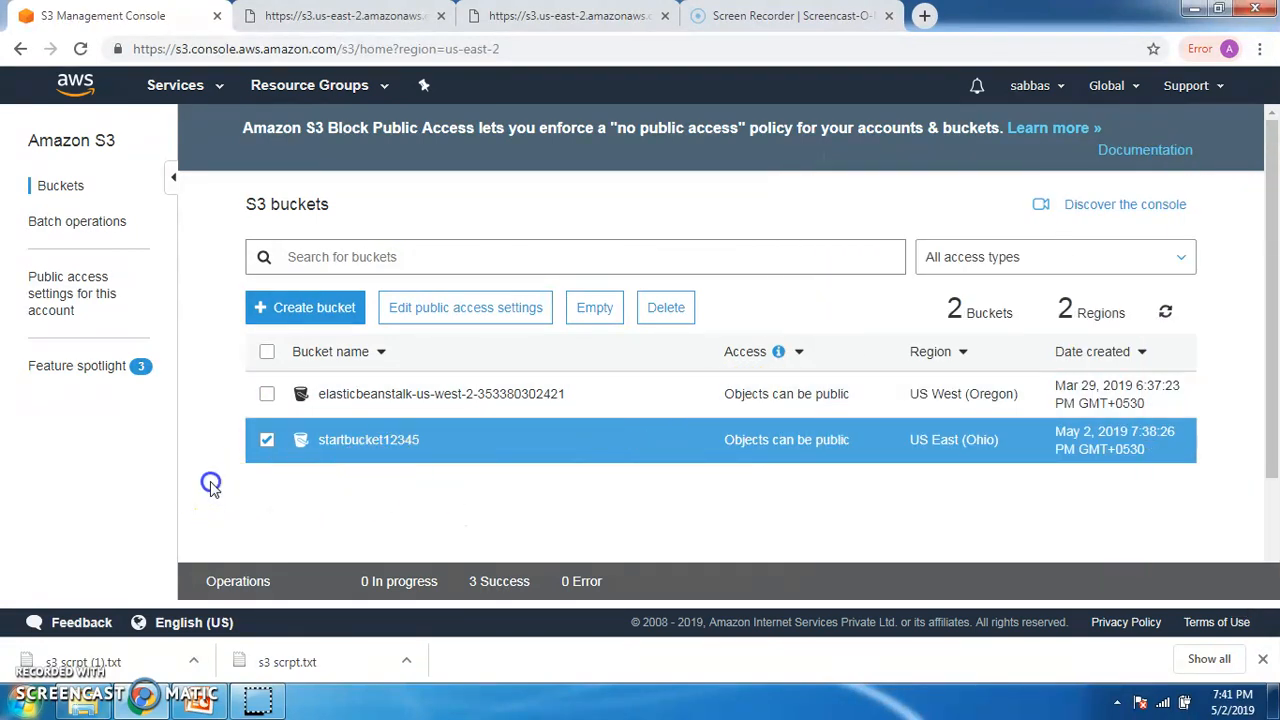
{"action": "left_click", "coordinate": [406, 451]}
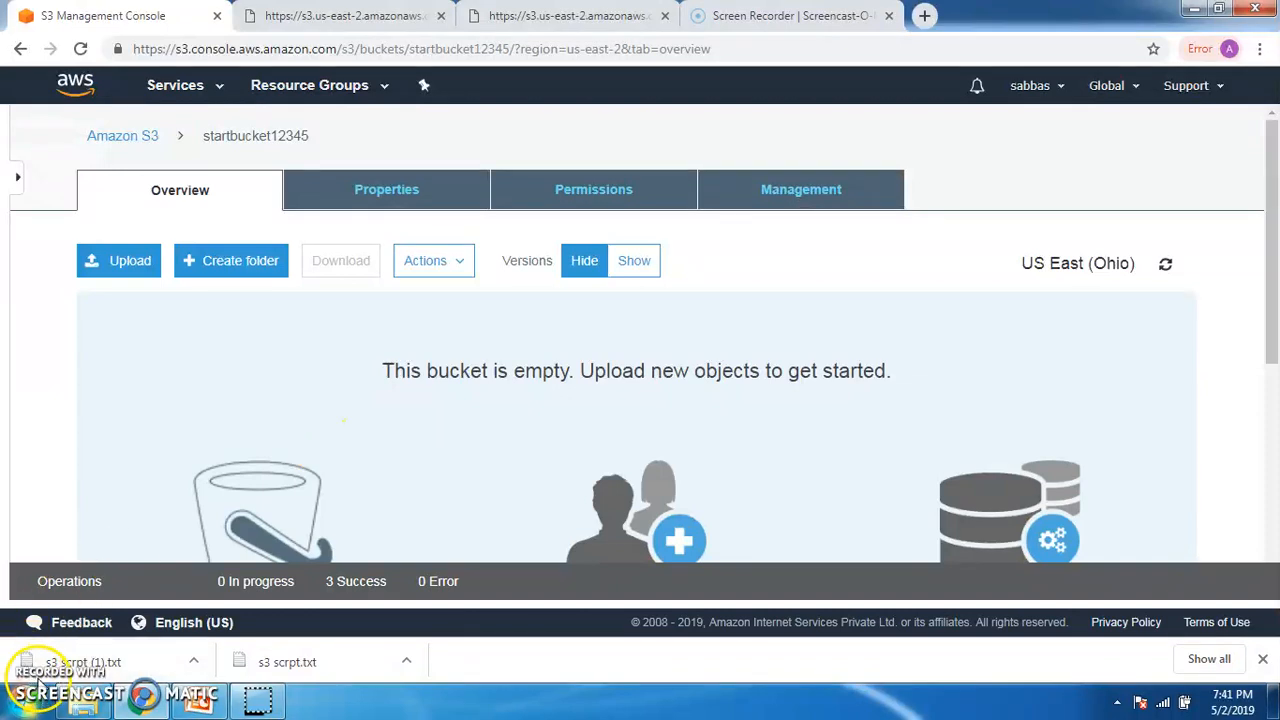
{"action": "left_click", "coordinate": [135, 136]}
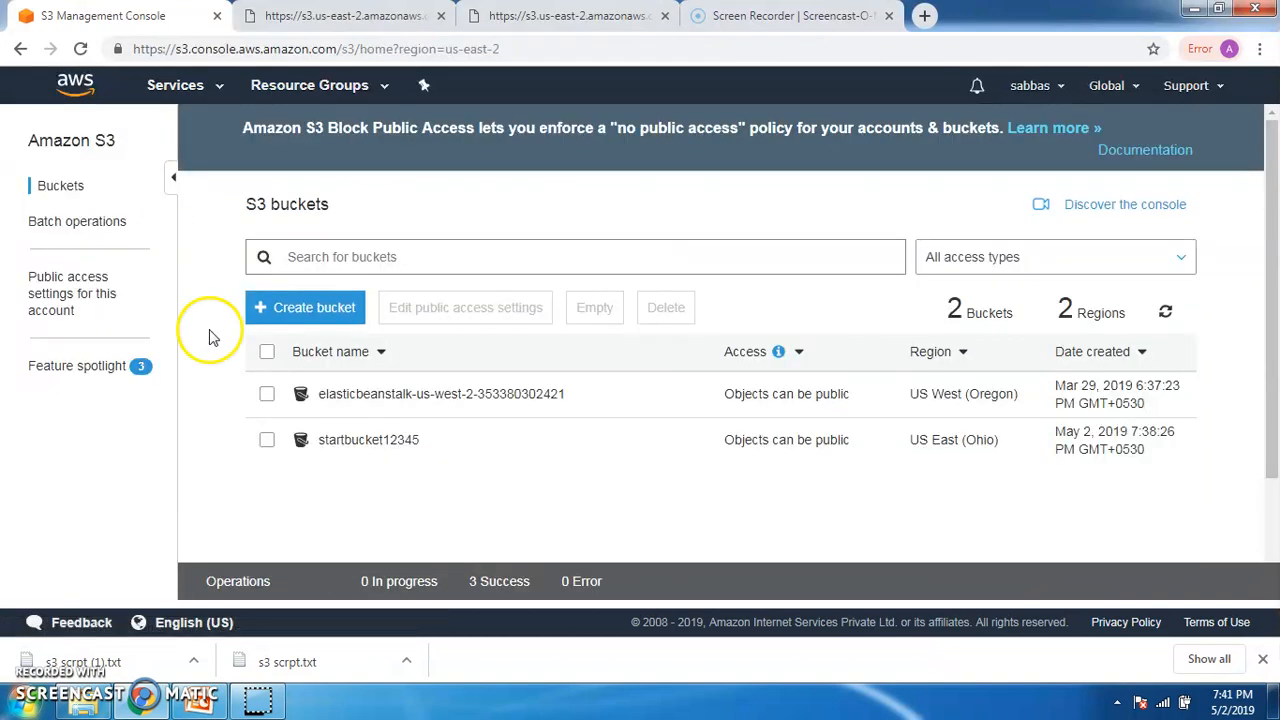
- Delete the bucket startbucket12345, confirming the deletion with its name
{"action": "left_click", "coordinate": [266, 443]}
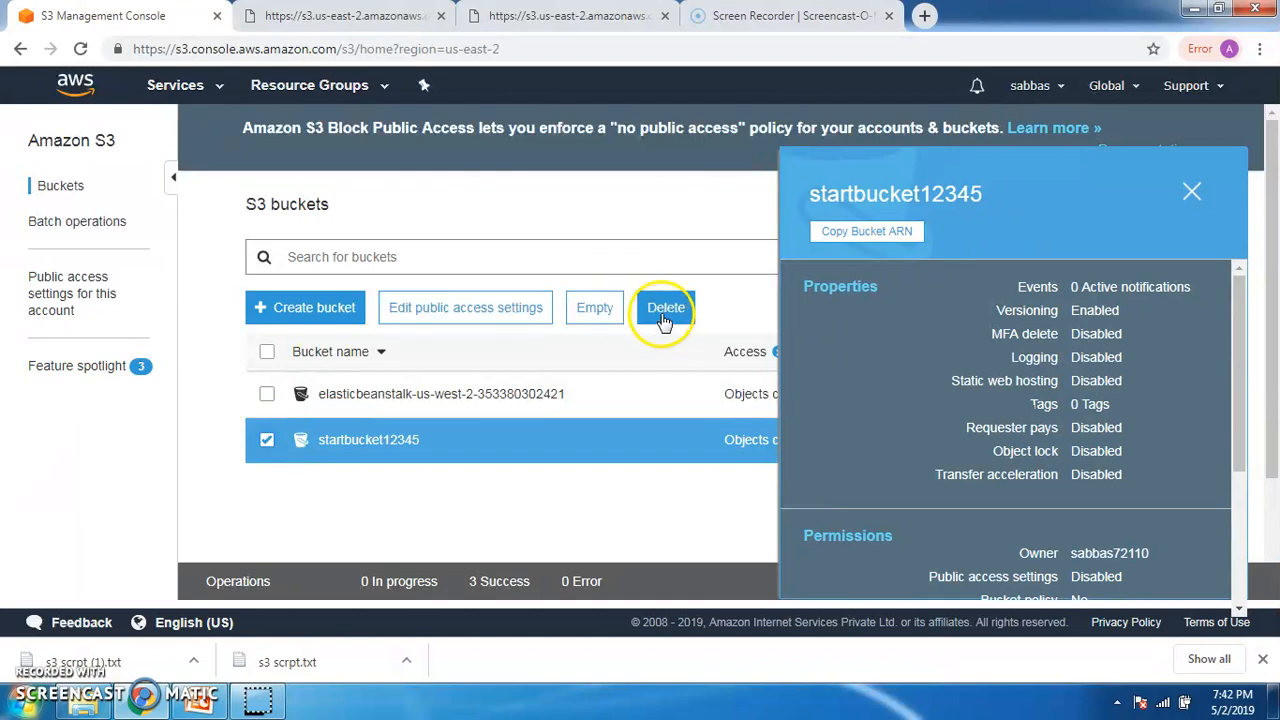
{"action": "left_click", "coordinate": [665, 310]}
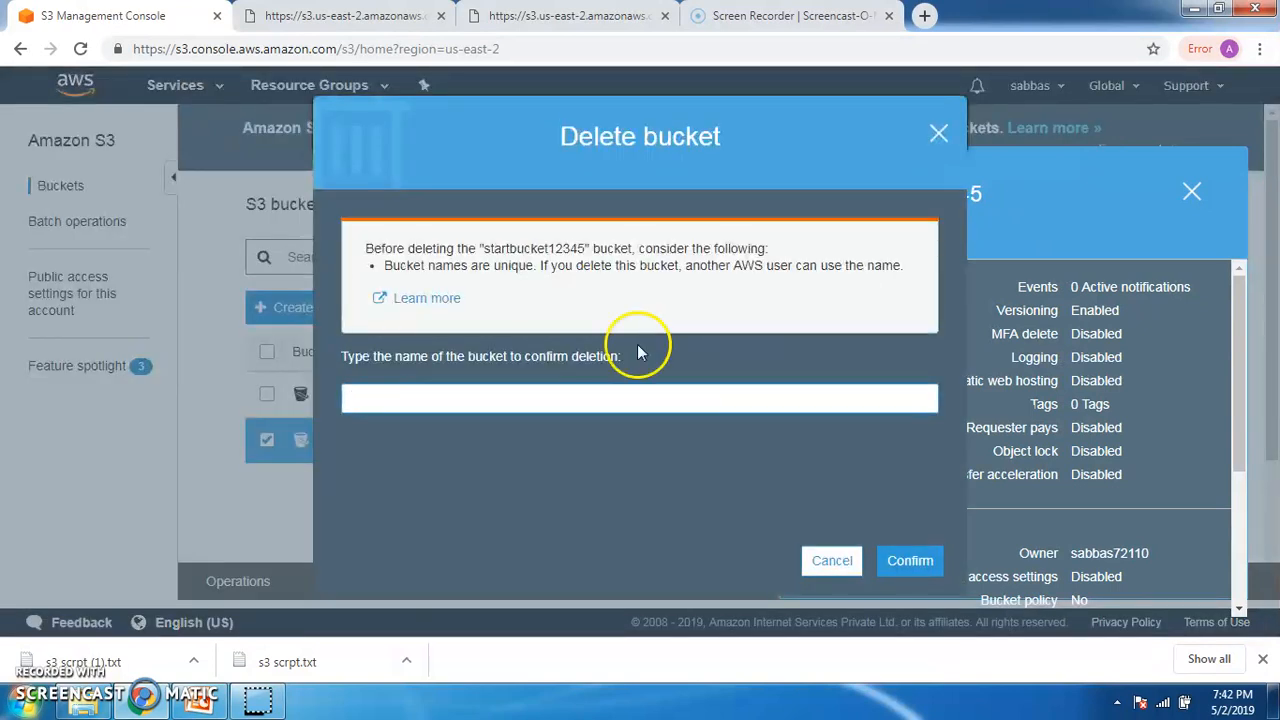
{"action": "type", "text": "startb"}
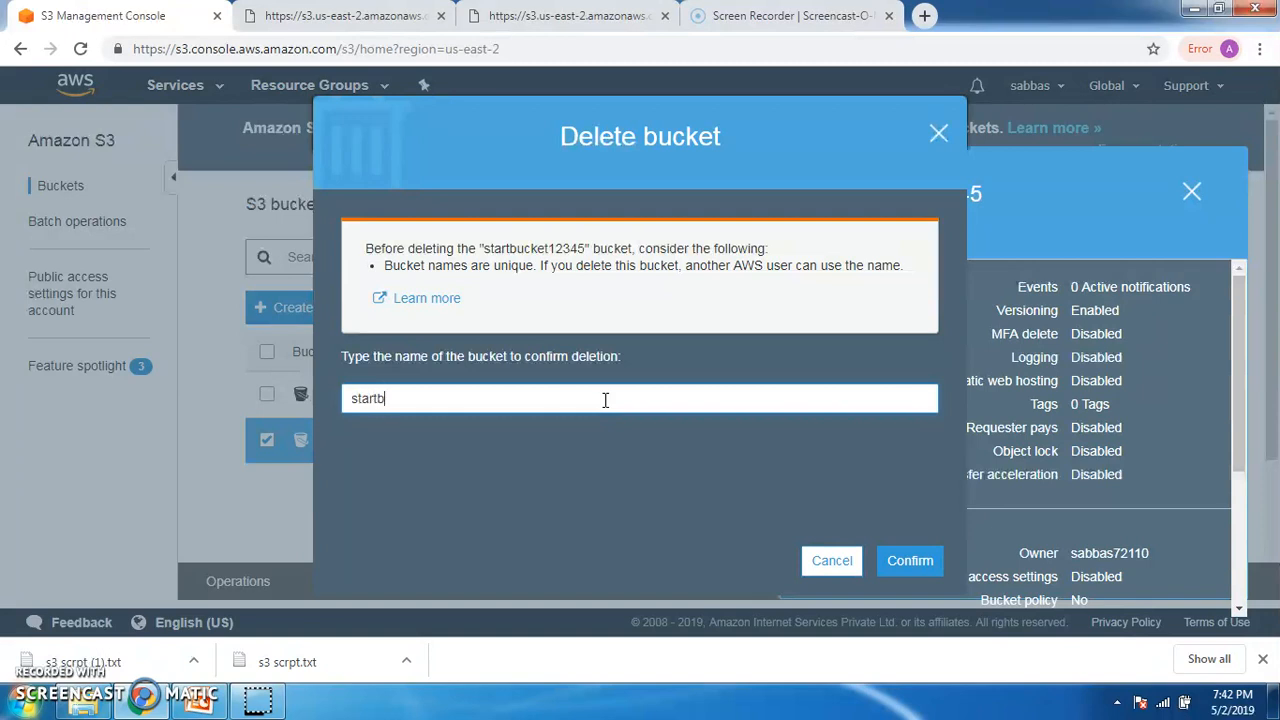
{"action": "type", "text": "ucket12345"}
{"action": "left_click", "coordinate": [905, 562]}
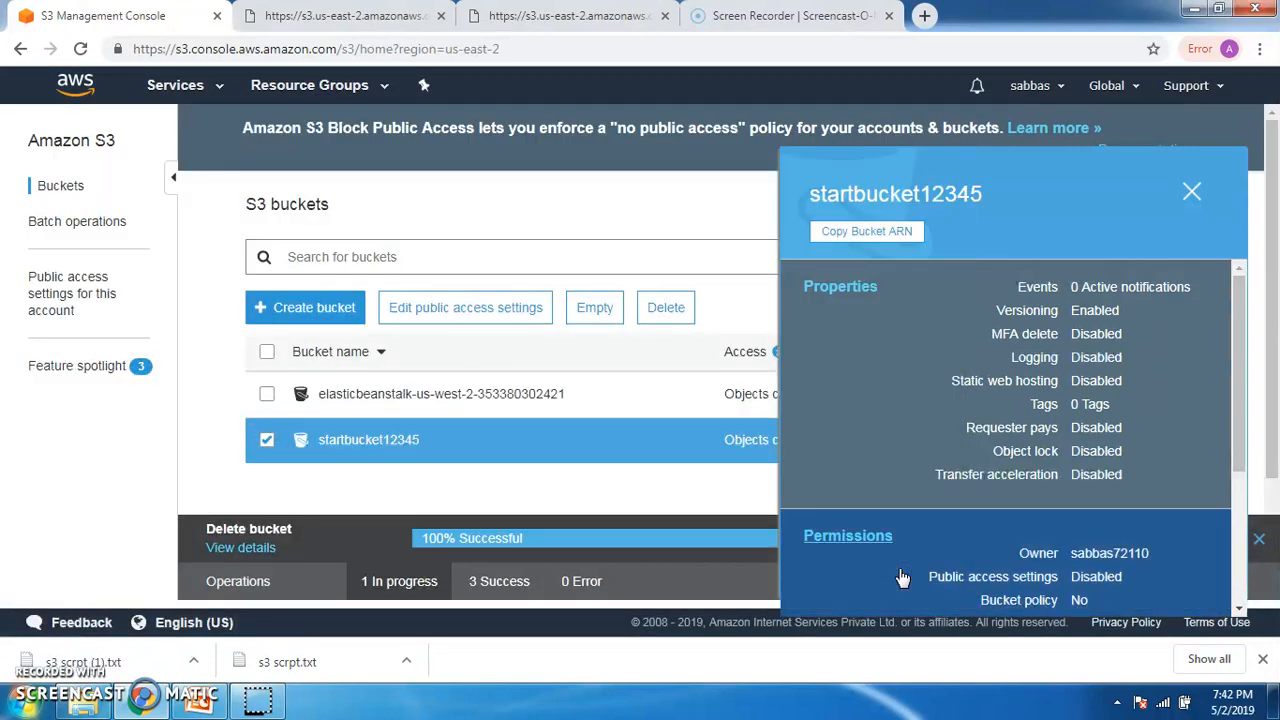